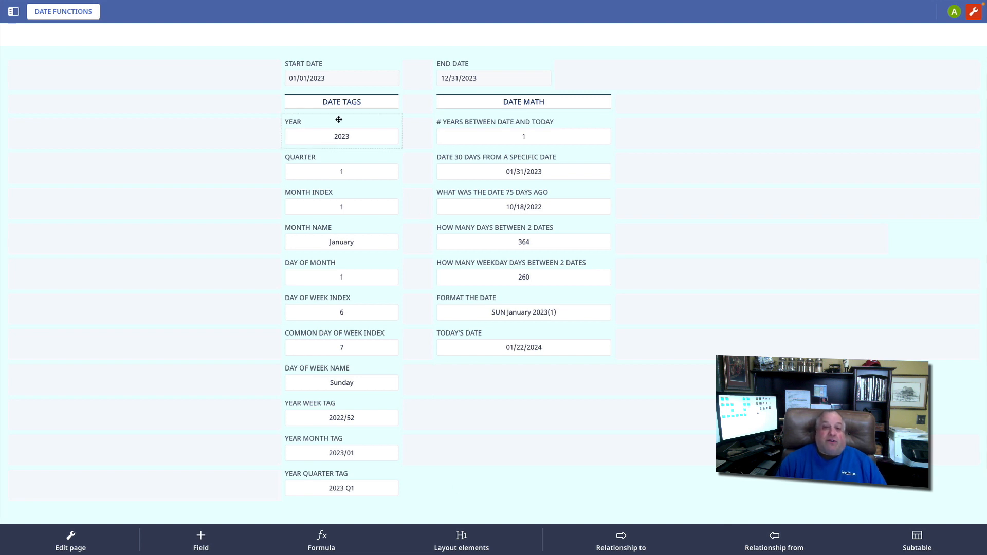
Examine the formulas behind the YEAR and QUARTER fields in the date tags column
{"action": "left_click", "coordinate": [341, 134]}
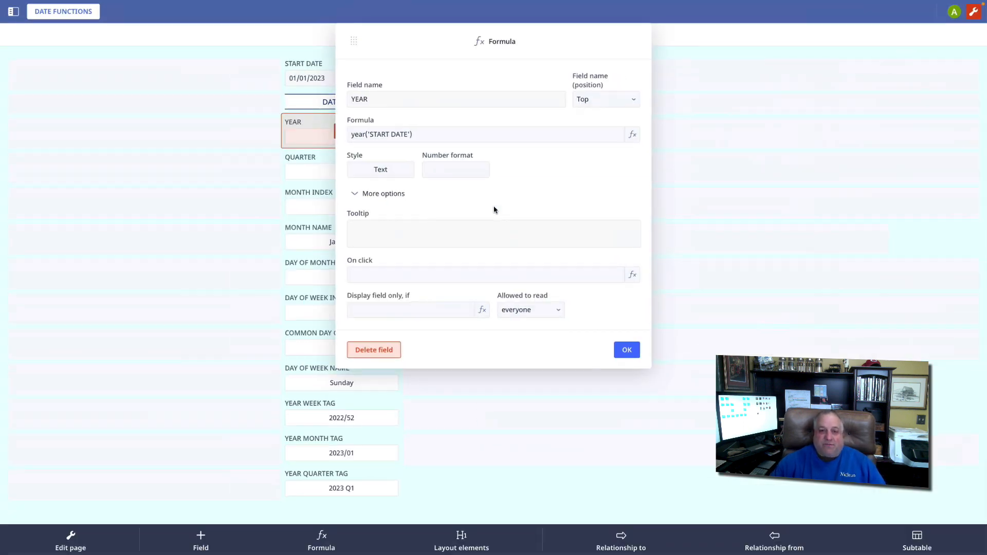
{"action": "key", "text": "Escape"}
{"action": "left_click", "coordinate": [341, 165]}
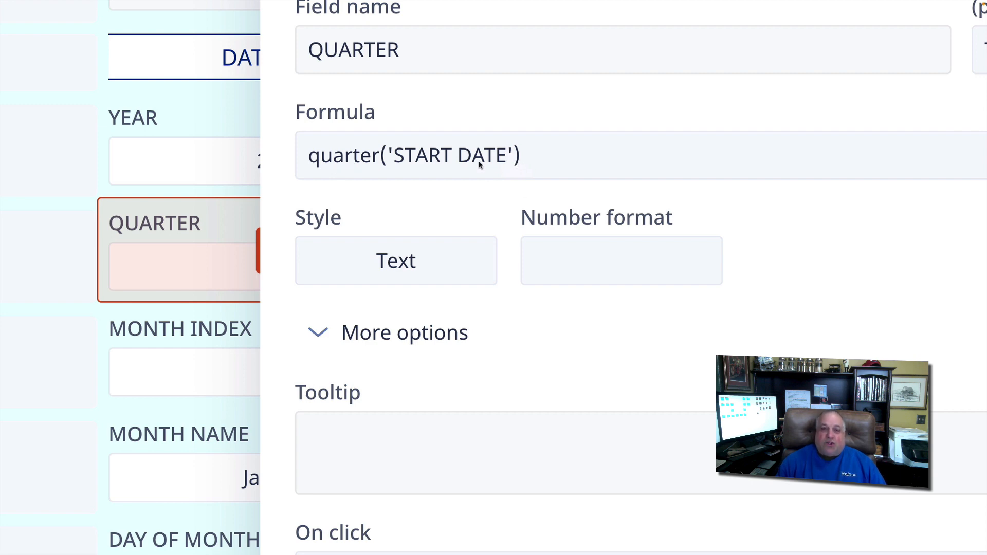
{"action": "left_click", "coordinate": [519, 312]}
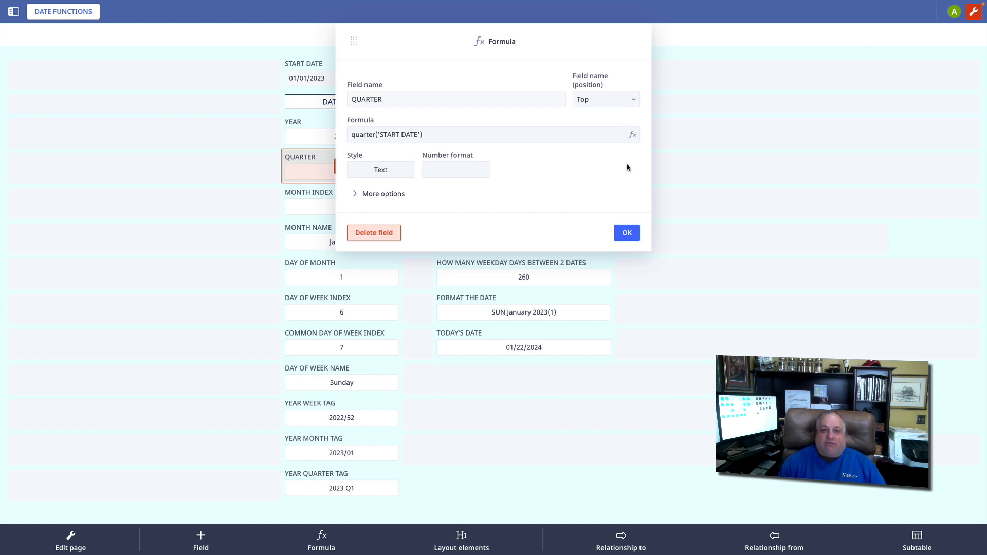
{"action": "left_click", "coordinate": [626, 233]}
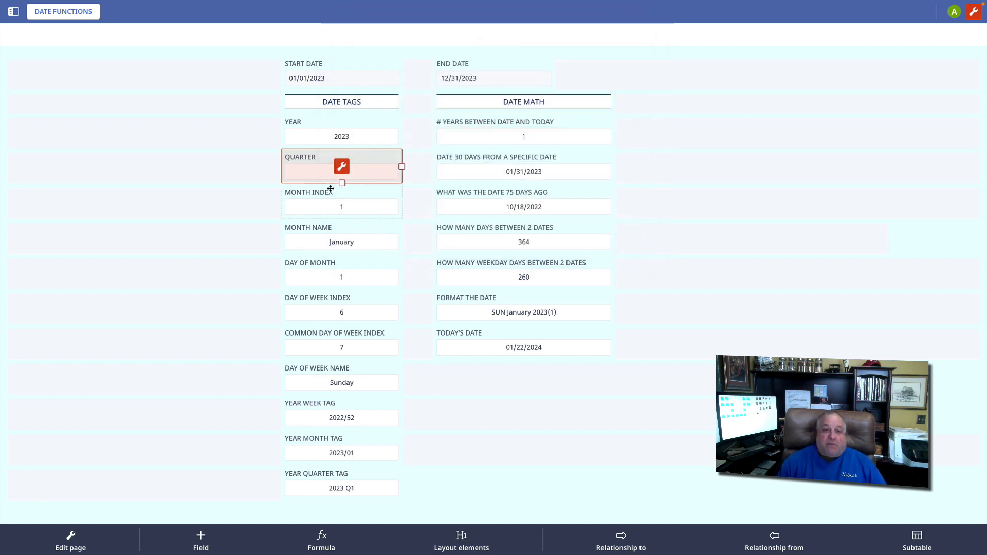
Examine the formulas behind the MONTH INDEX and MONTH NAME fields
{"action": "left_click", "coordinate": [331, 193]}
{"action": "left_click", "coordinate": [343, 203]}
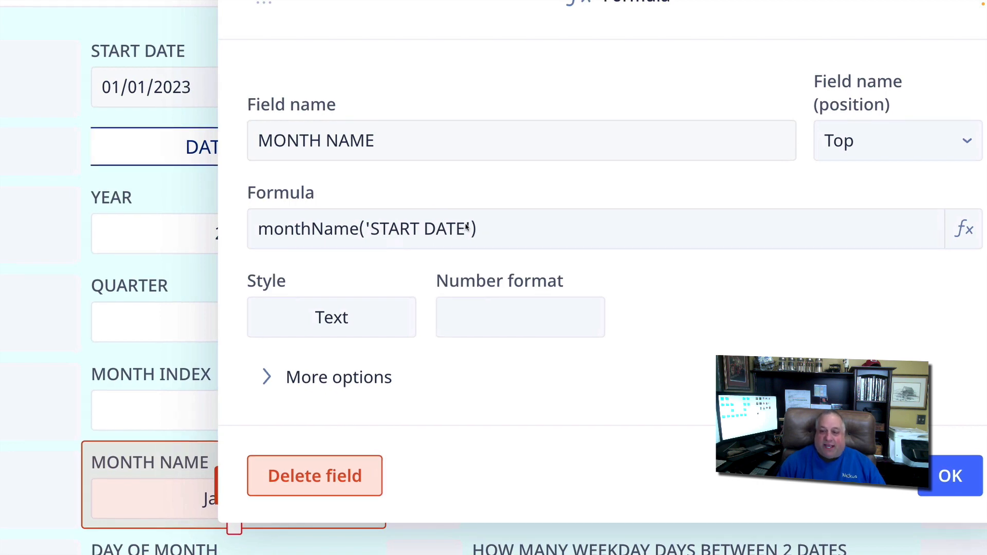
{"action": "left_click", "coordinate": [949, 470]}
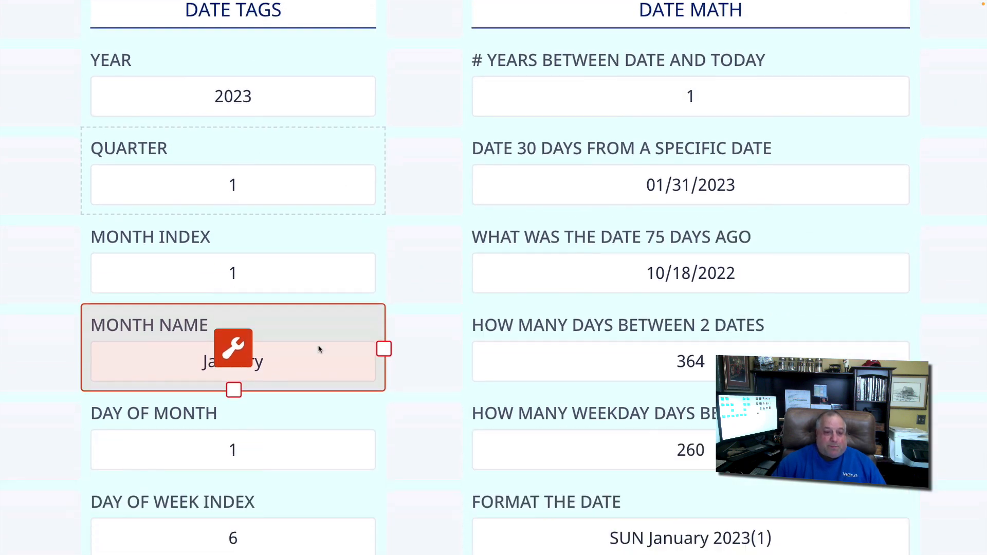
Examine the formula of the DAY OF MONTH field and compare it with the start date
{"action": "scroll", "coordinate": [318, 349], "scroll_direction": "down", "scroll_amount": 3}
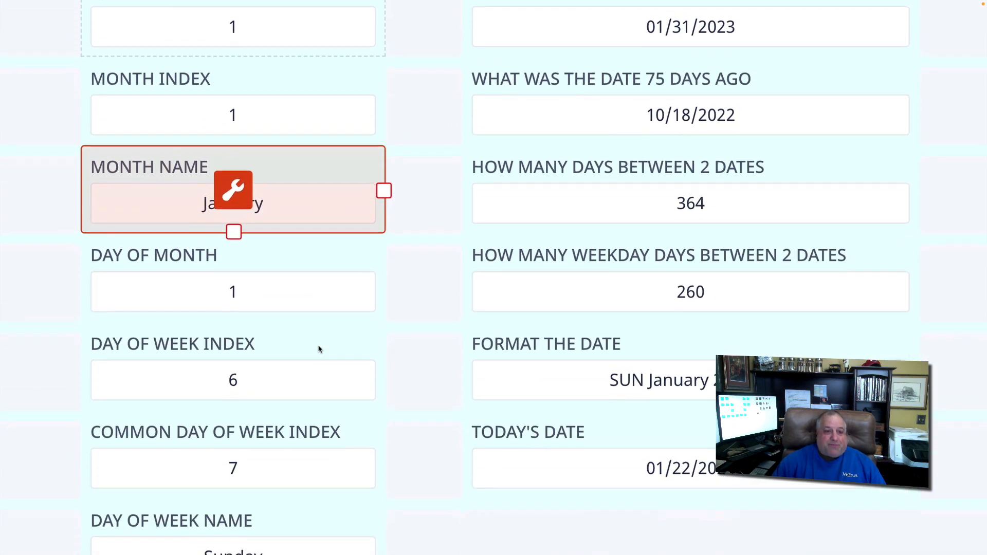
{"action": "left_click", "coordinate": [232, 254]}
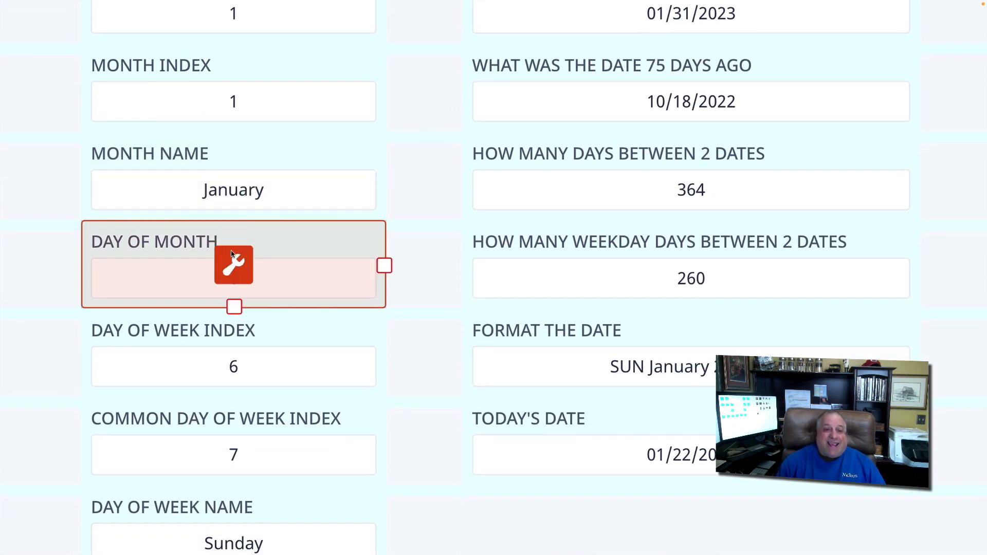
{"action": "scroll", "coordinate": [243, 156], "scroll_direction": "up", "scroll_amount": 7}
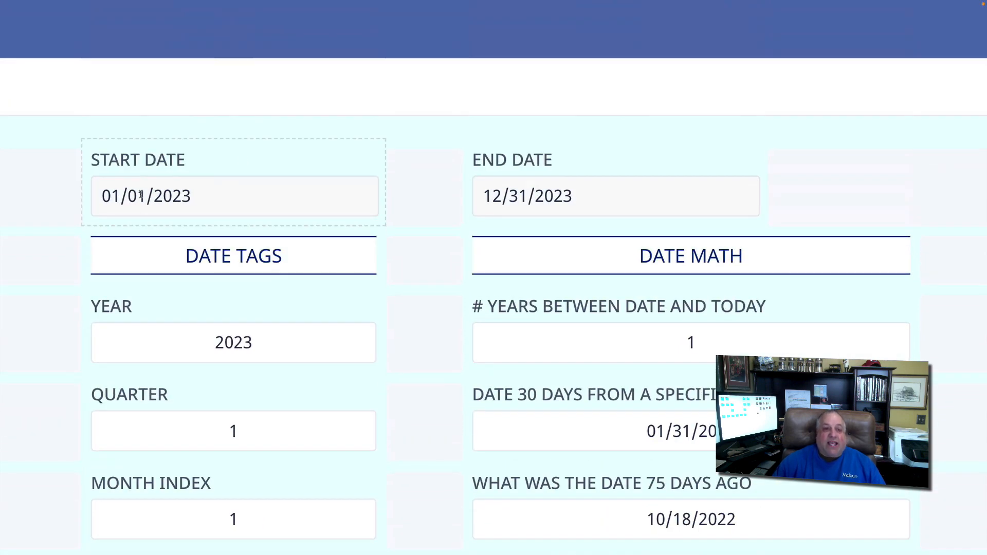
{"action": "scroll", "coordinate": [140, 196], "scroll_direction": "down", "scroll_amount": 8}
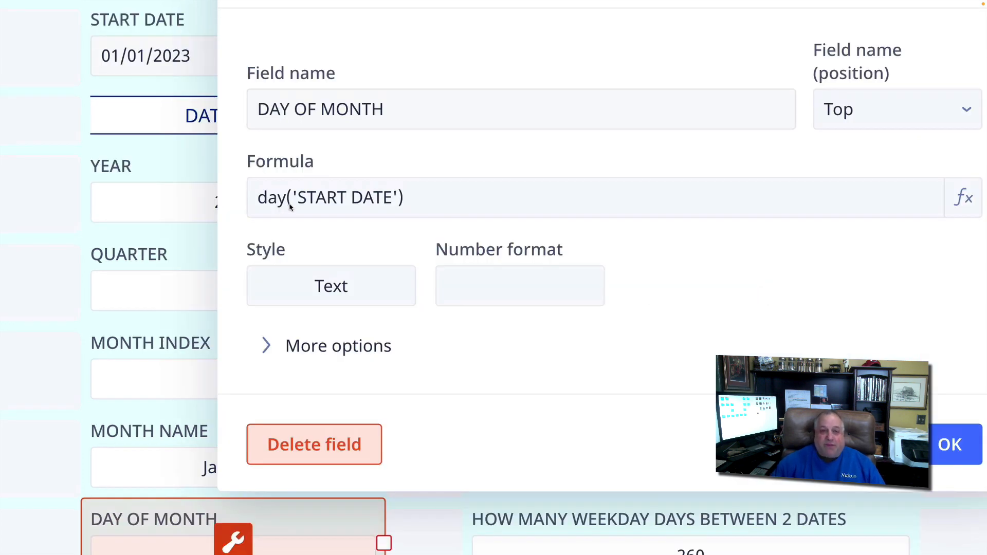
{"action": "left_click", "coordinate": [950, 446]}
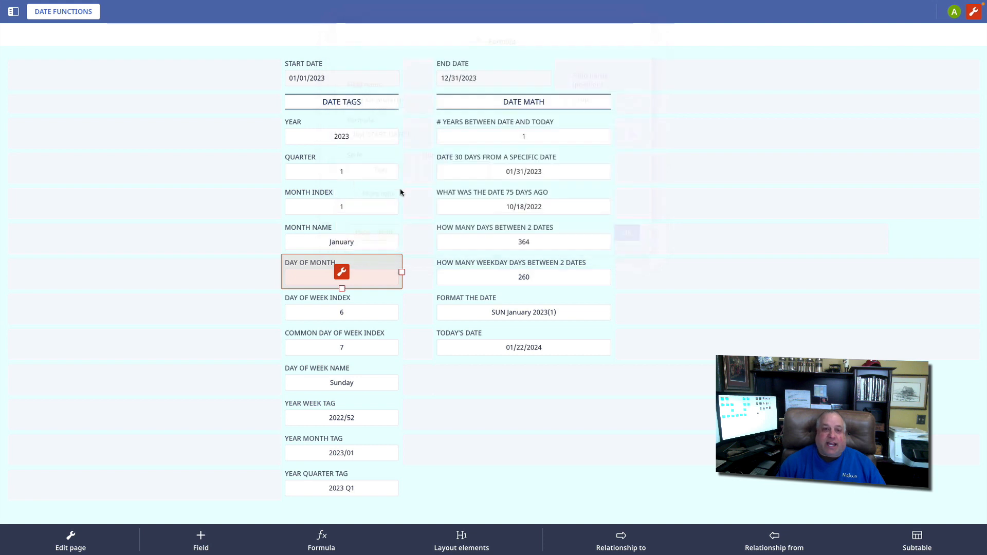
Set the start date to 12/29/1987 to test the date formulas, and restore it to 01/01/2023
{"action": "left_click", "coordinate": [354, 78]}
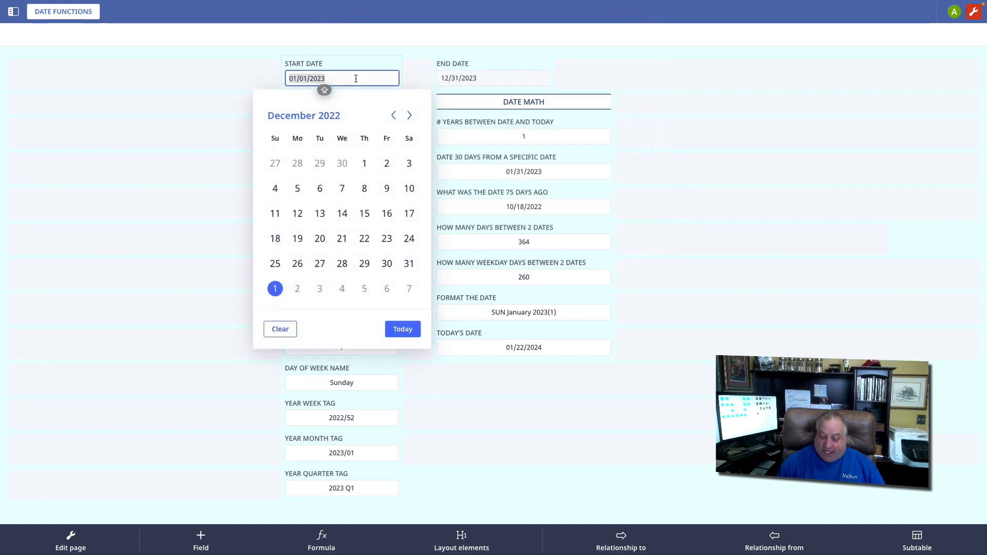
{"action": "type", "text": "12/2"}
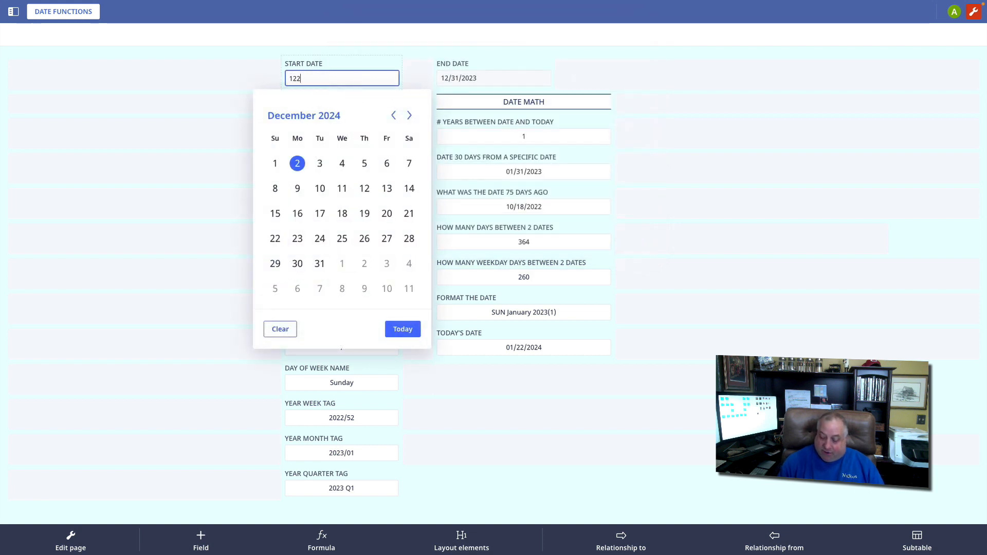
{"action": "type", "text": "9"}
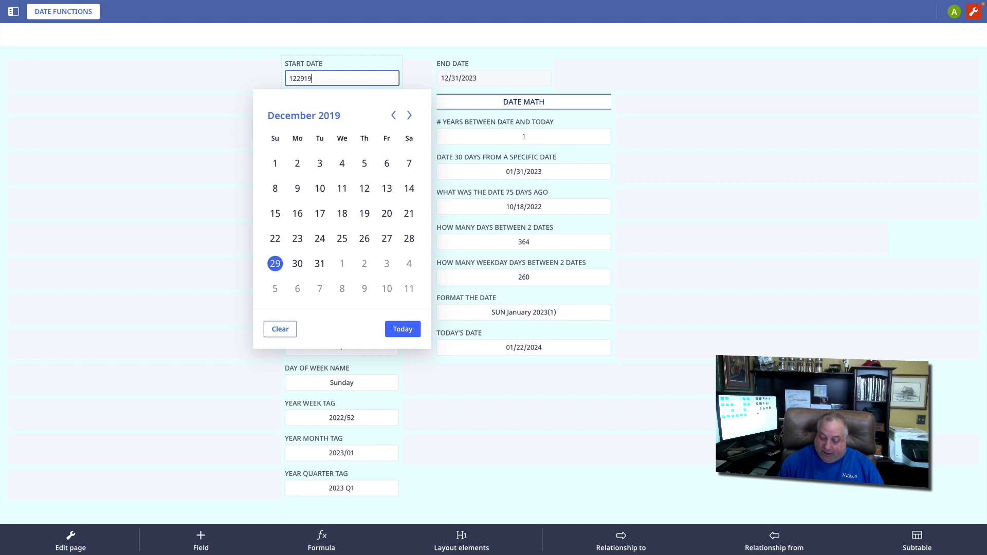
{"action": "type", "text": "/1987"}
{"action": "key", "text": "Return"}
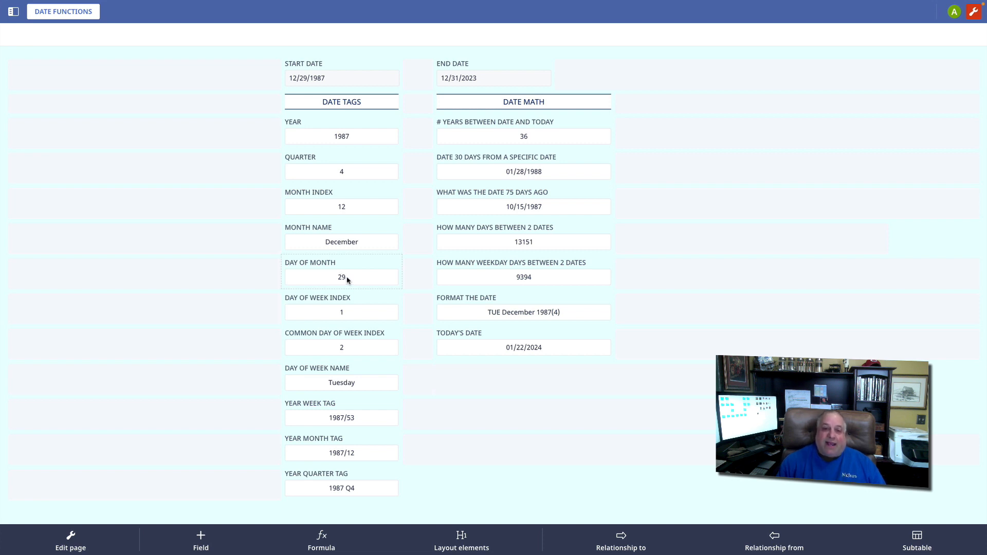
{"action": "left_click", "coordinate": [340, 79]}
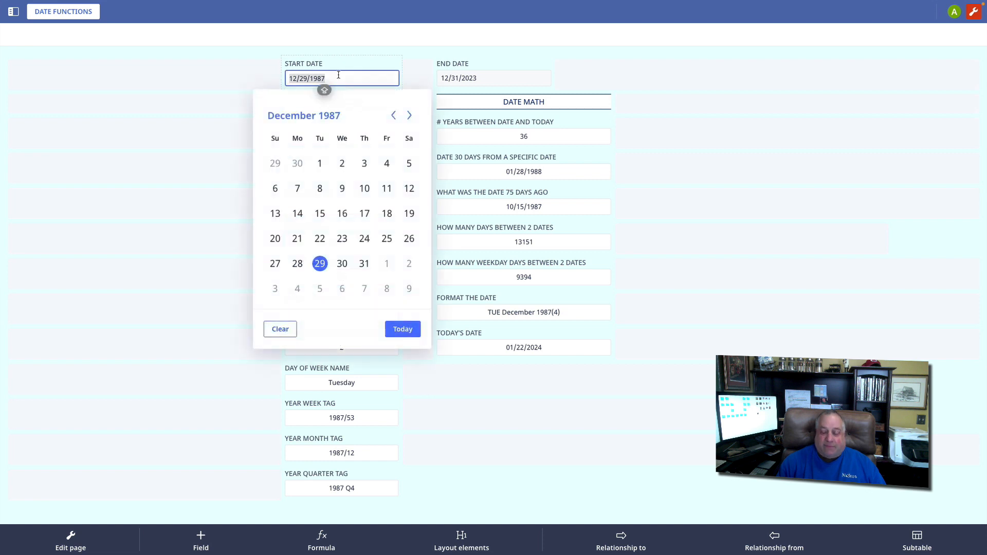
{"action": "type", "text": "01/01/2023"}
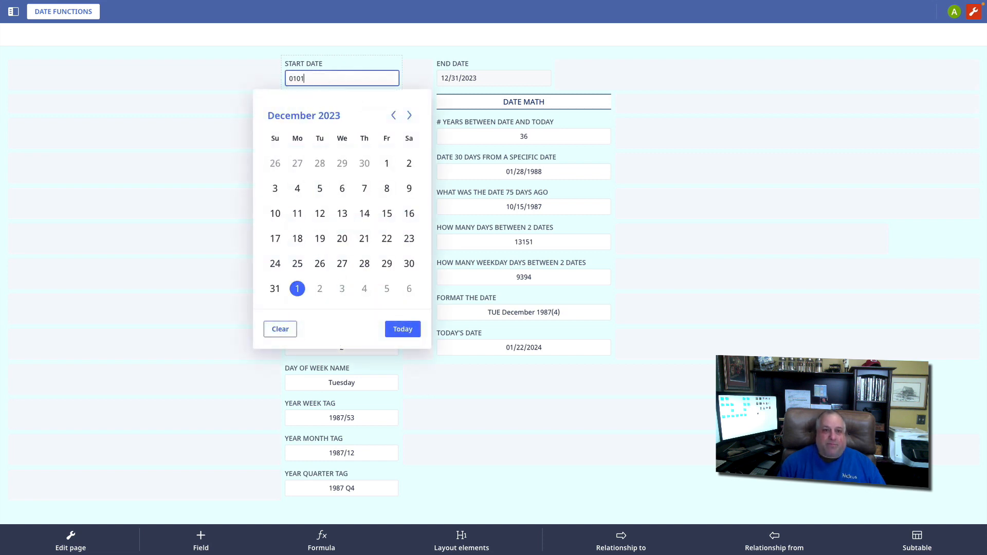
{"action": "key", "text": "Return"}
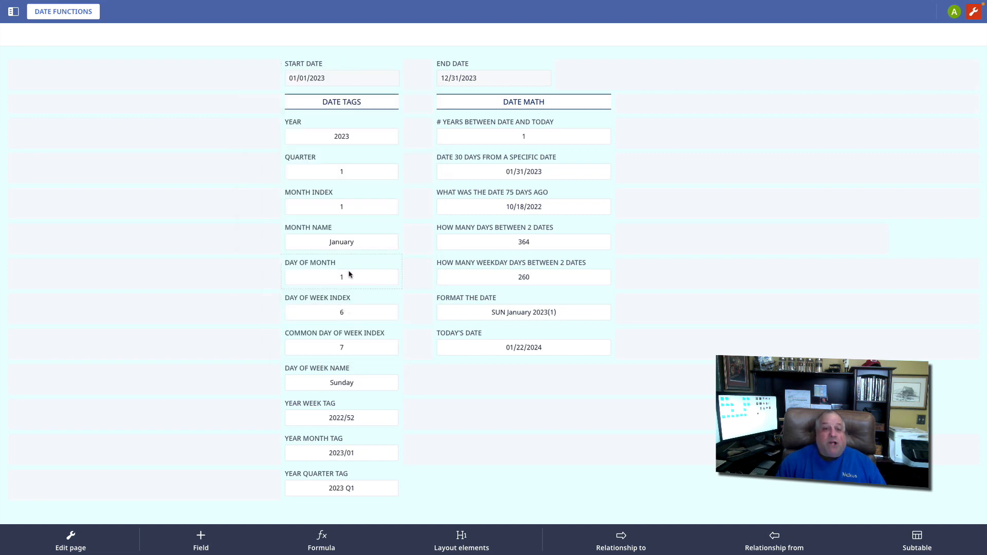
Examine the formulas of the DAY OF WEEK INDEX and COMMON DAY OF WEEK INDEX fields
{"action": "left_click", "coordinate": [365, 294]}
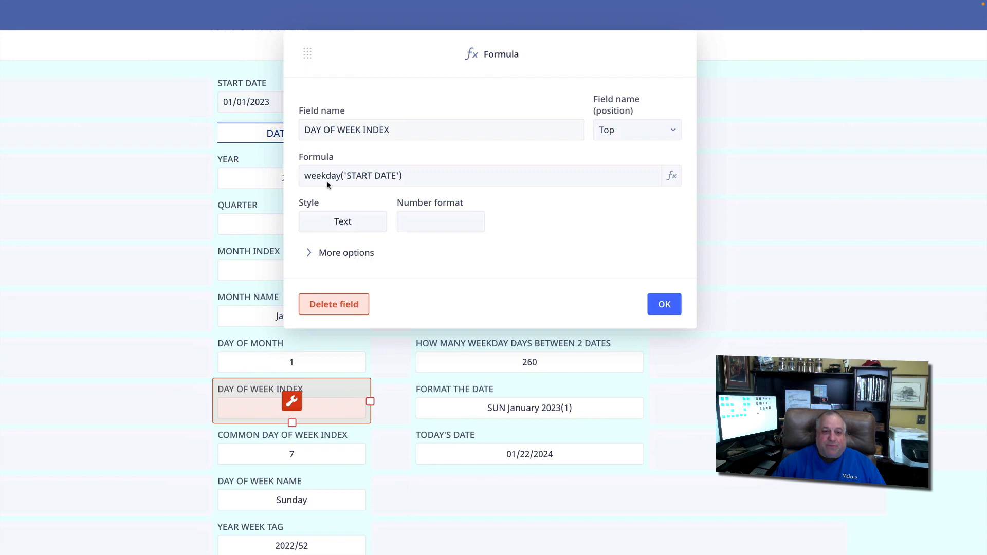
{"action": "left_click", "coordinate": [662, 304]}
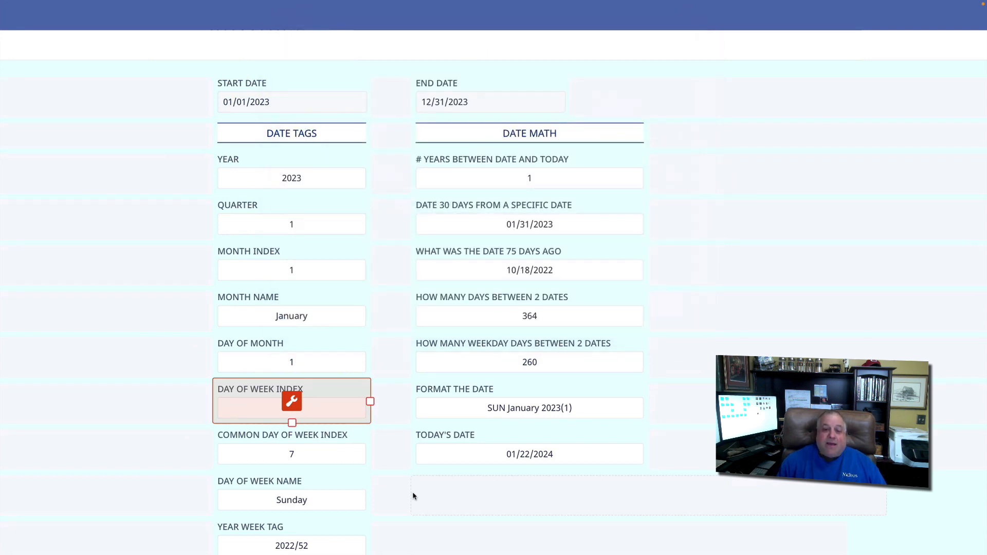
{"action": "left_click", "coordinate": [919, 514]}
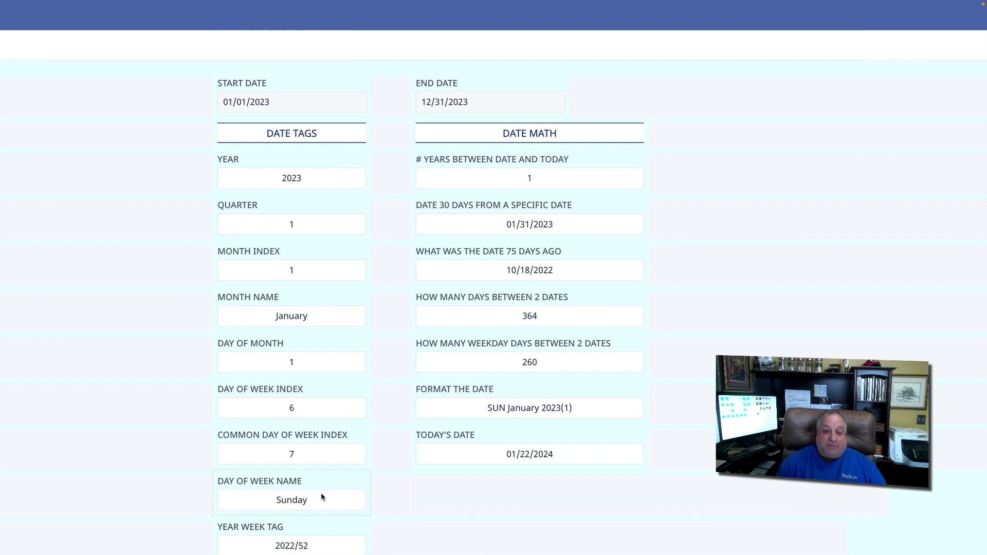
{"action": "left_click", "coordinate": [293, 447]}
{"action": "left_click", "coordinate": [295, 449]}
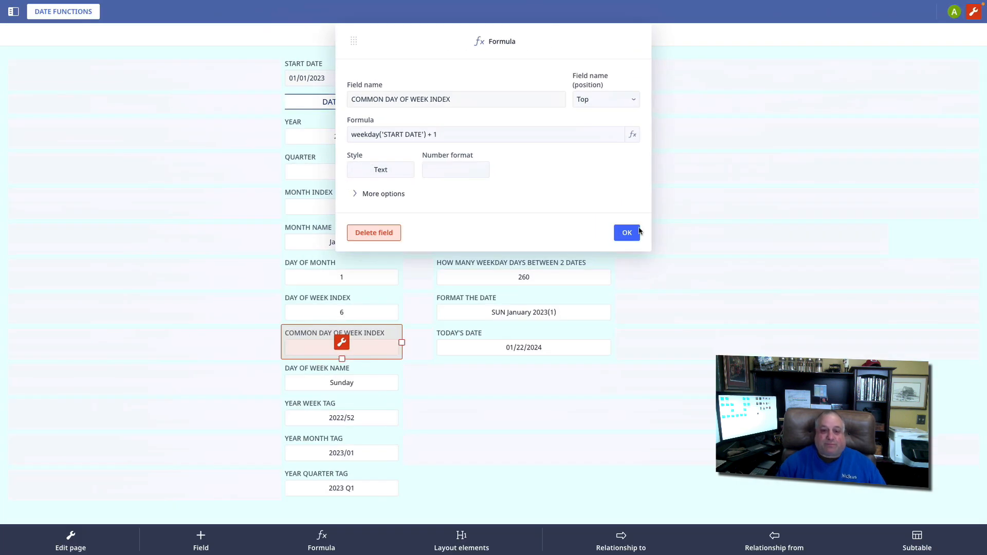
{"action": "left_click", "coordinate": [627, 232]}
Examine the formulas behind the DAY OF WEEK NAME and YEAR WEEK TAG fields
{"action": "left_click", "coordinate": [334, 372]}
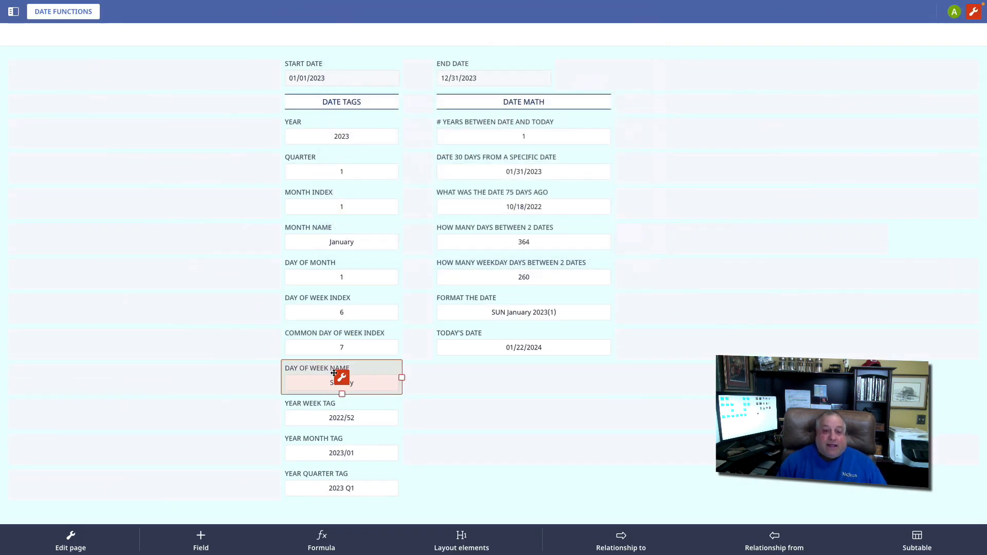
{"action": "left_click", "coordinate": [342, 377]}
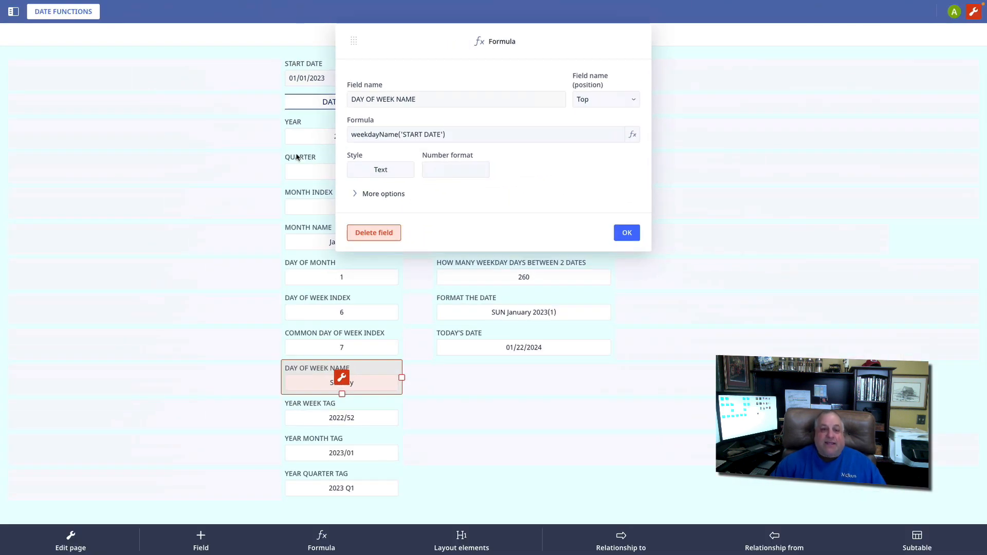
{"action": "left_click", "coordinate": [625, 233]}
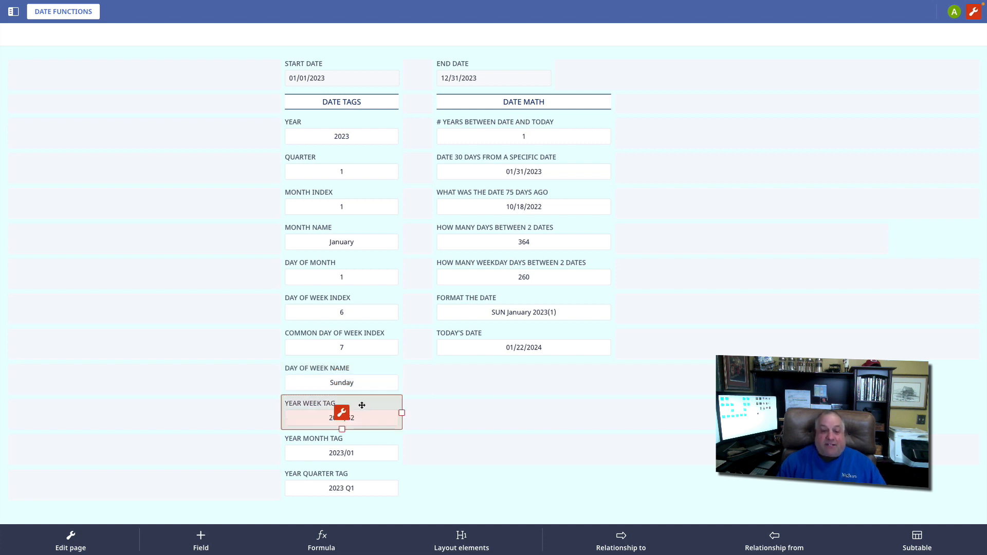
{"action": "left_click", "coordinate": [341, 411]}
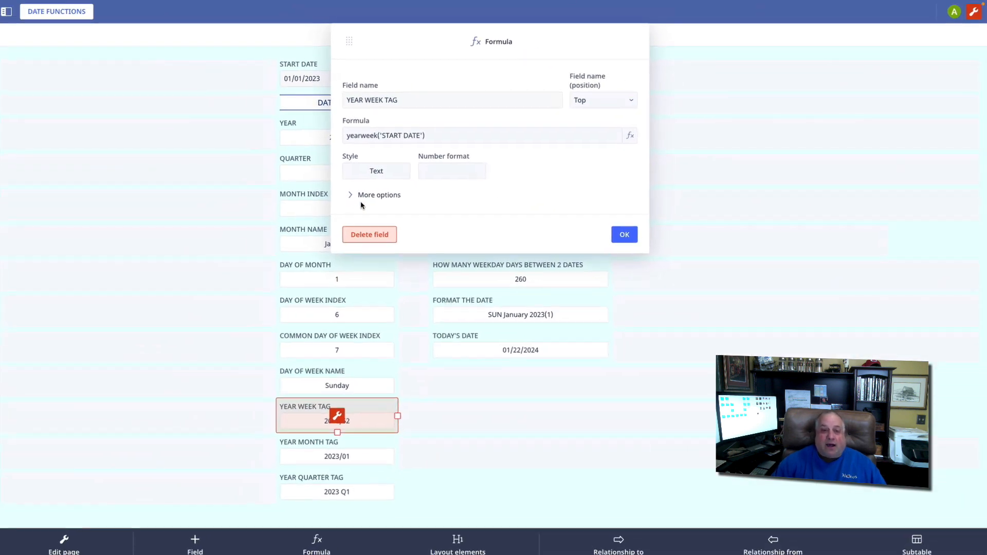
{"action": "left_click", "coordinate": [626, 232]}
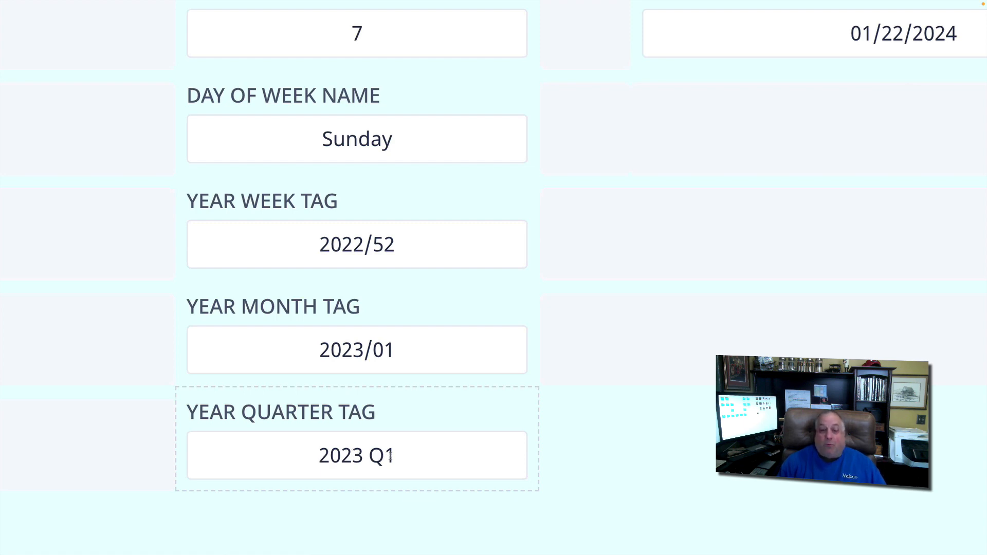
Examine the formulas behind the YEAR MONTH TAG and YEAR QUARTER TAG fields
{"action": "left_click", "coordinate": [321, 309]}
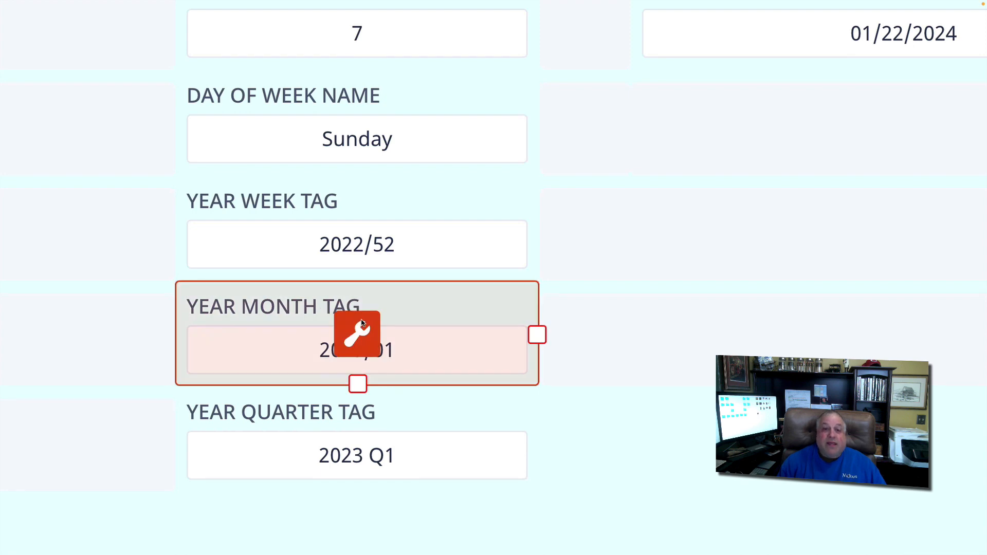
{"action": "left_click", "coordinate": [361, 333]}
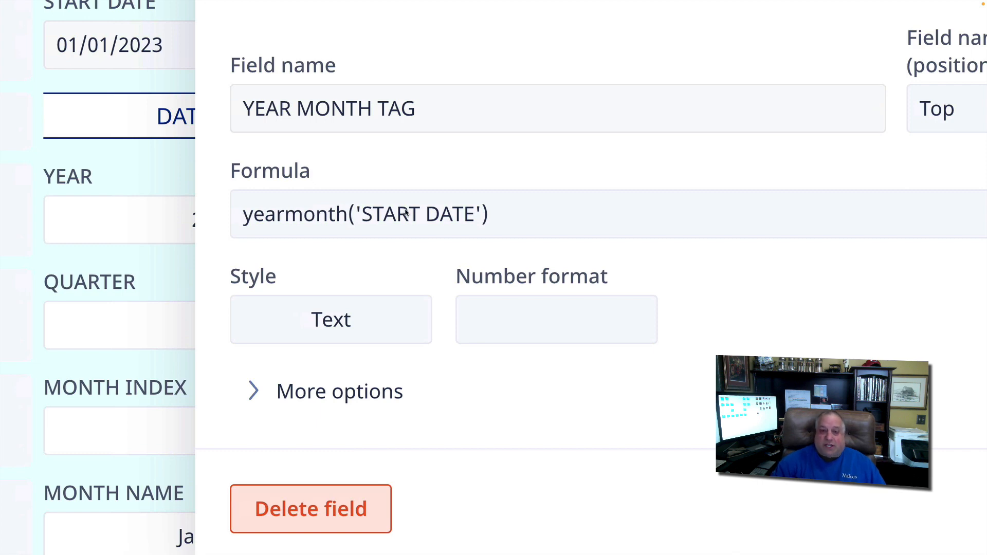
{"action": "left_click", "coordinate": [623, 231]}
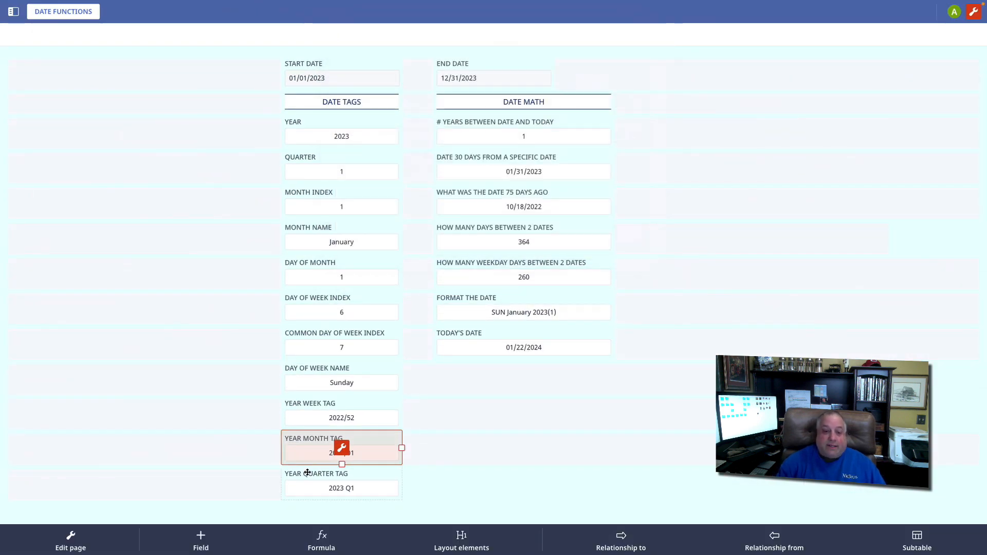
{"action": "left_click", "coordinate": [314, 473]}
{"action": "left_click", "coordinate": [342, 483]}
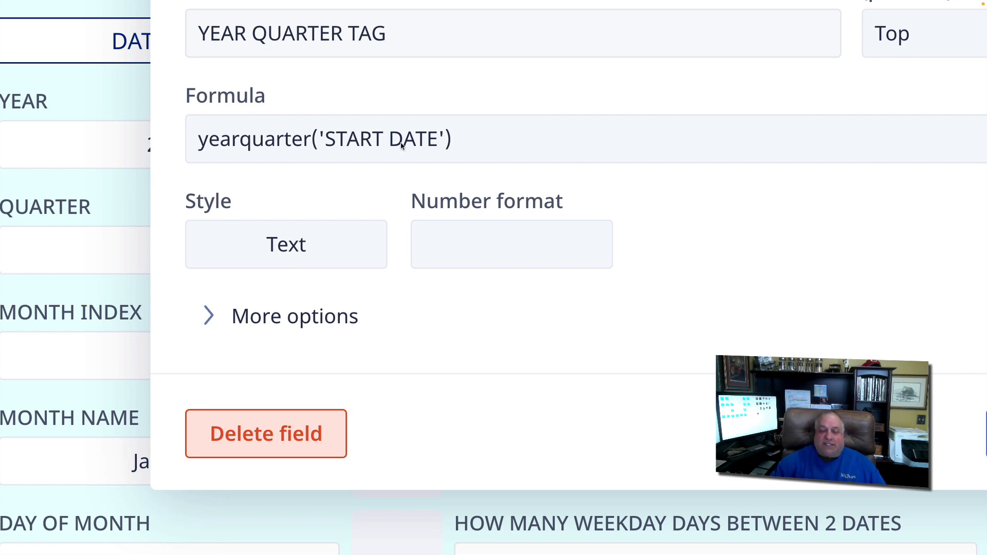
{"action": "scroll", "coordinate": [401, 146], "scroll_direction": "down", "scroll_amount": 5}
{"action": "key", "text": "Escape"}
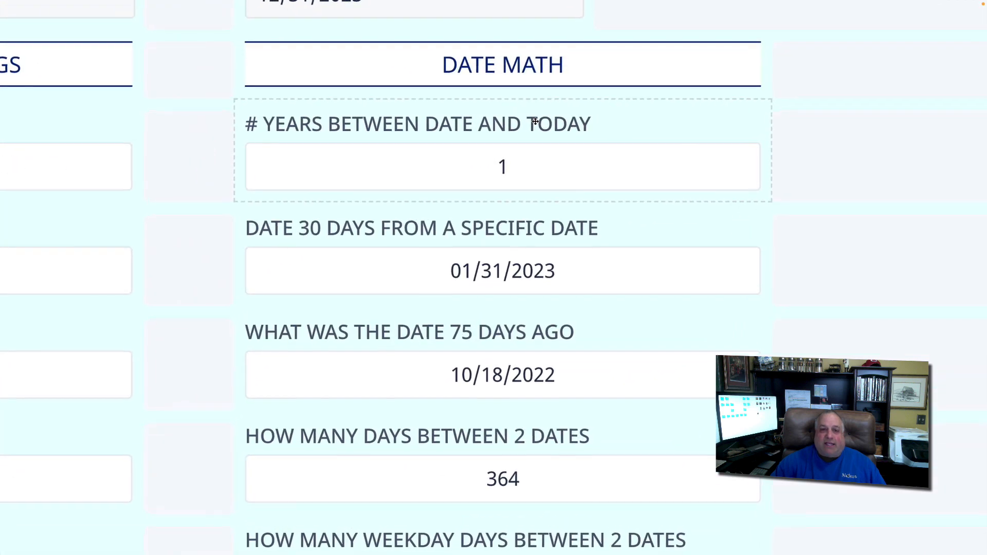
Examine the age formula of the # YEARS BETWEEN DATE AND TODAY field in the full formula editor, leaving the editor without saving
{"action": "left_click", "coordinate": [477, 120]}
{"action": "left_click", "coordinate": [515, 153]}
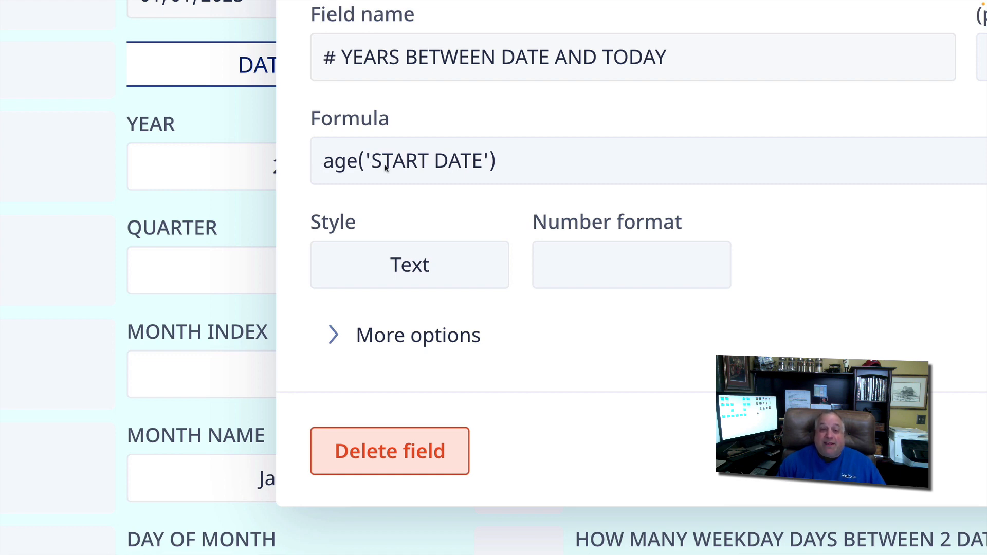
{"action": "left_click", "coordinate": [368, 167]}
{"action": "left_click_drag", "start_coordinate": [422, 81], "coordinate": [563, 87]}
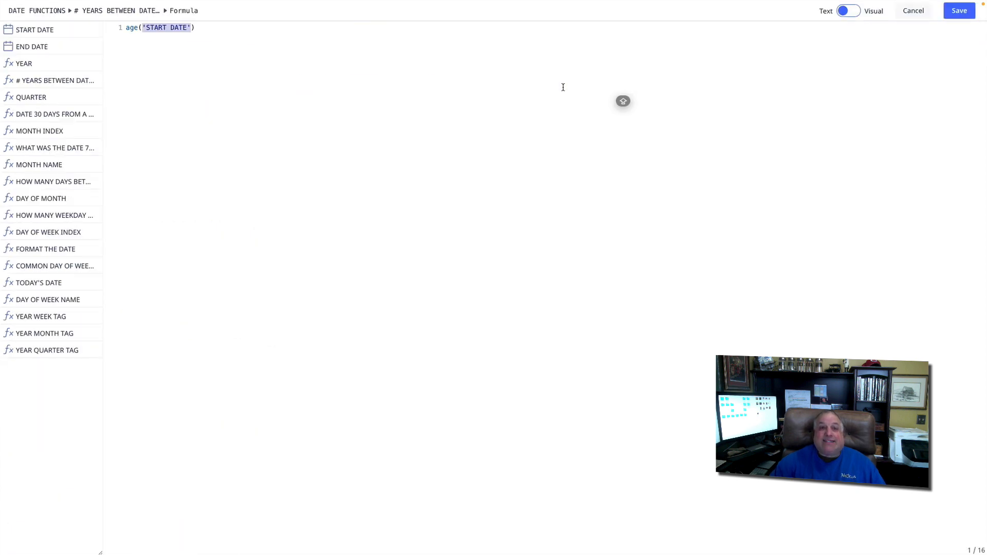
{"action": "left_click", "coordinate": [908, 11]}
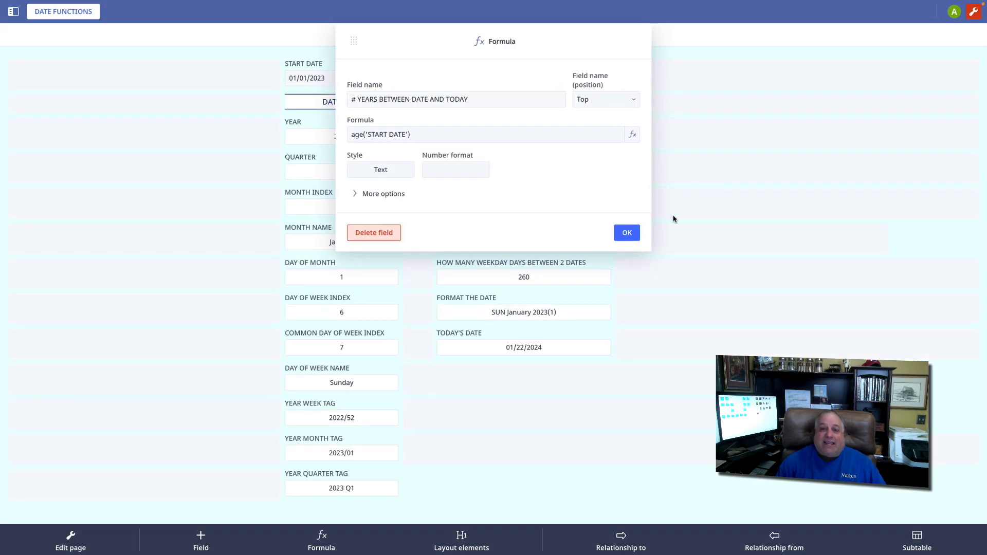
{"action": "left_click", "coordinate": [632, 232]}
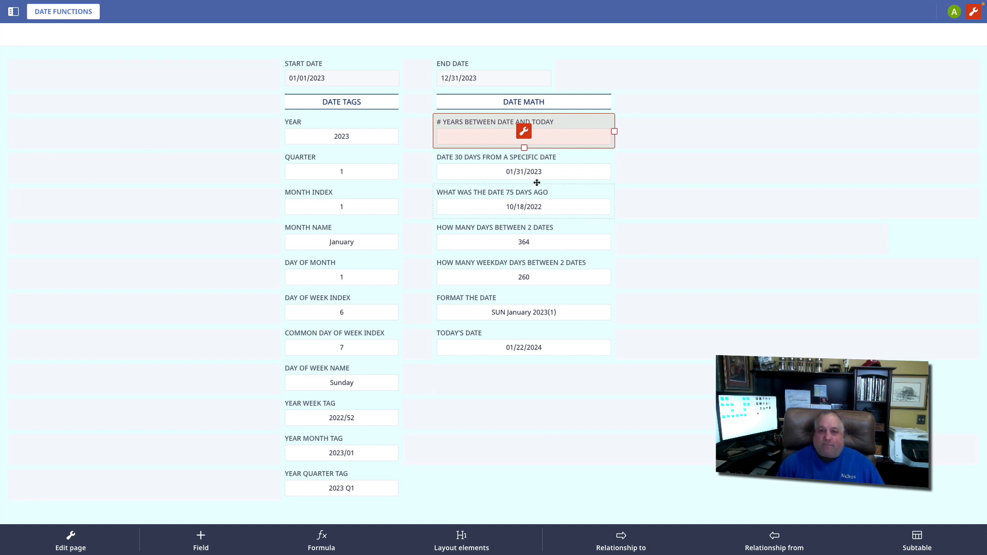
Examine the formula of the DATE 30 DAYS FROM A SPECIFIC DATE field and compare it with START DATE
{"action": "left_click", "coordinate": [533, 154]}
{"action": "left_click", "coordinate": [524, 166]}
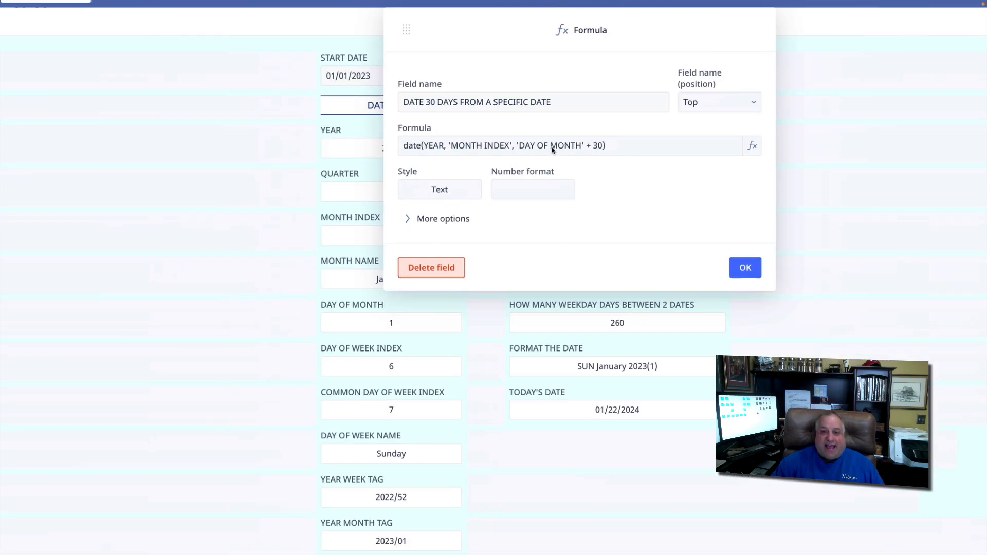
{"action": "left_click", "coordinate": [624, 233]}
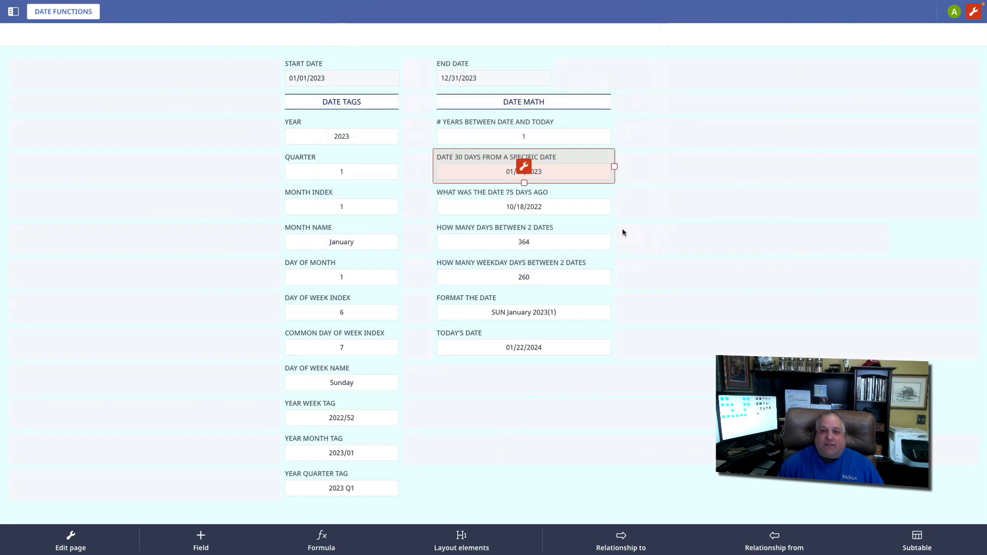
{"action": "left_click", "coordinate": [617, 492]}
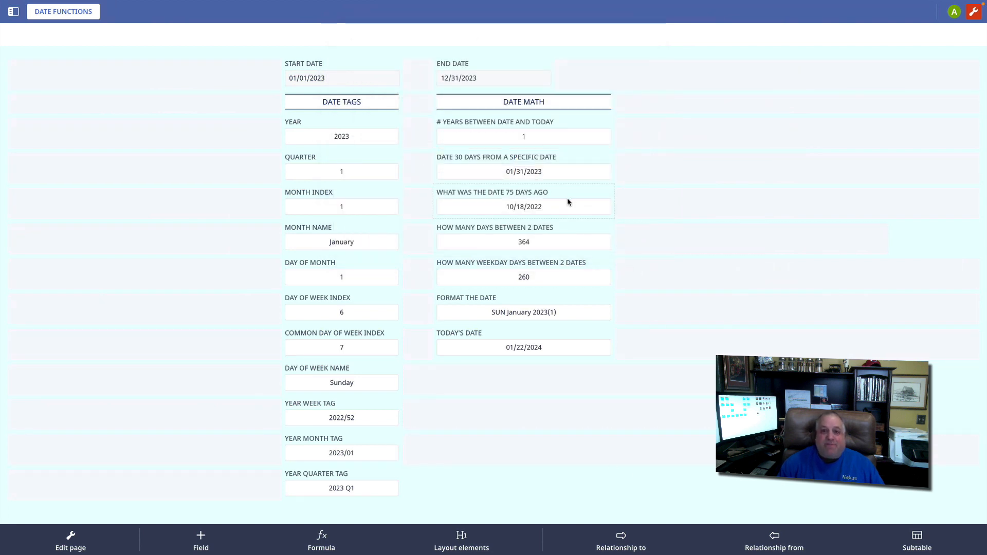
{"action": "left_click", "coordinate": [316, 62]}
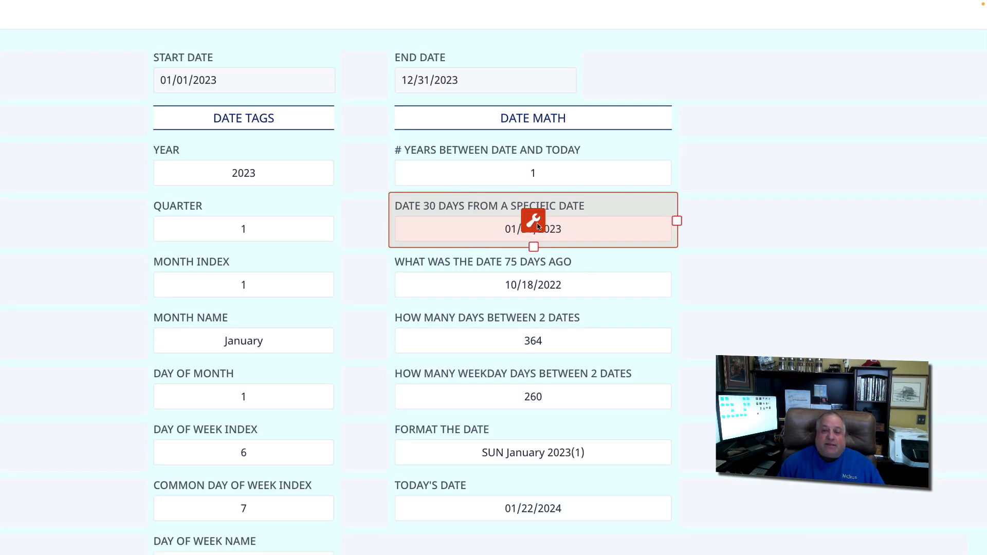
{"action": "left_click", "coordinate": [477, 530]}
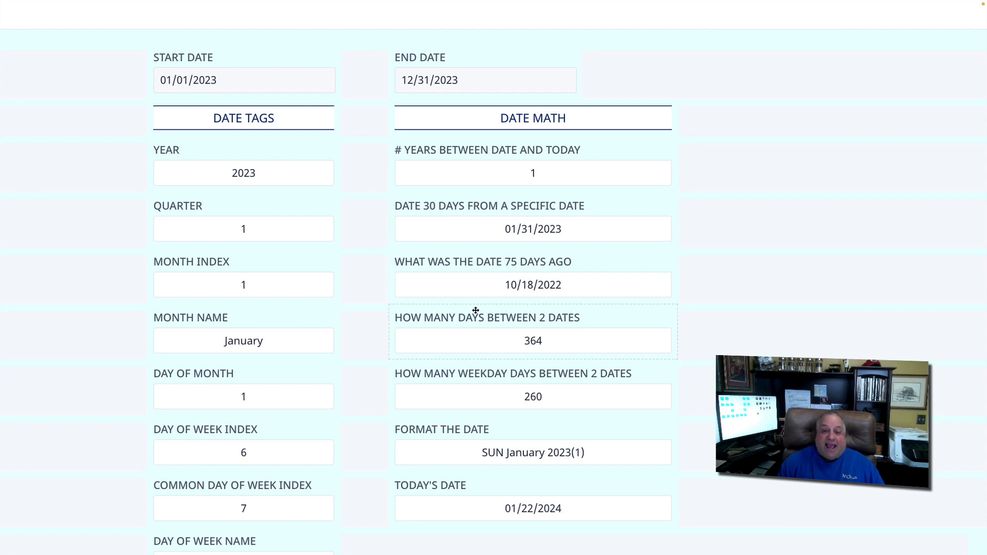
Examine the formula of the WHAT WAS THE DATE 75 DAYS AGO field and check START DATE in its calendar
{"action": "left_click", "coordinate": [527, 273]}
{"action": "left_click", "coordinate": [536, 275]}
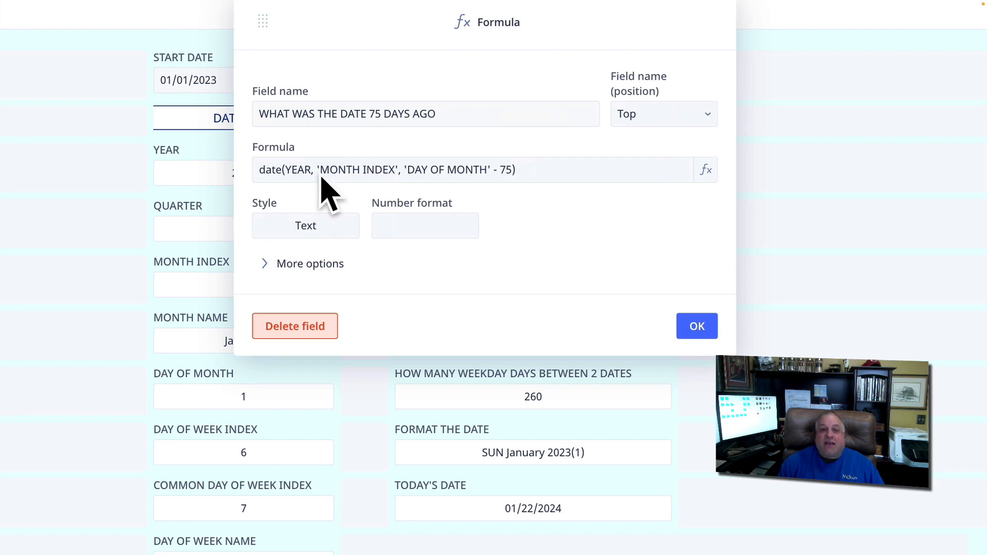
{"action": "left_click", "coordinate": [693, 324]}
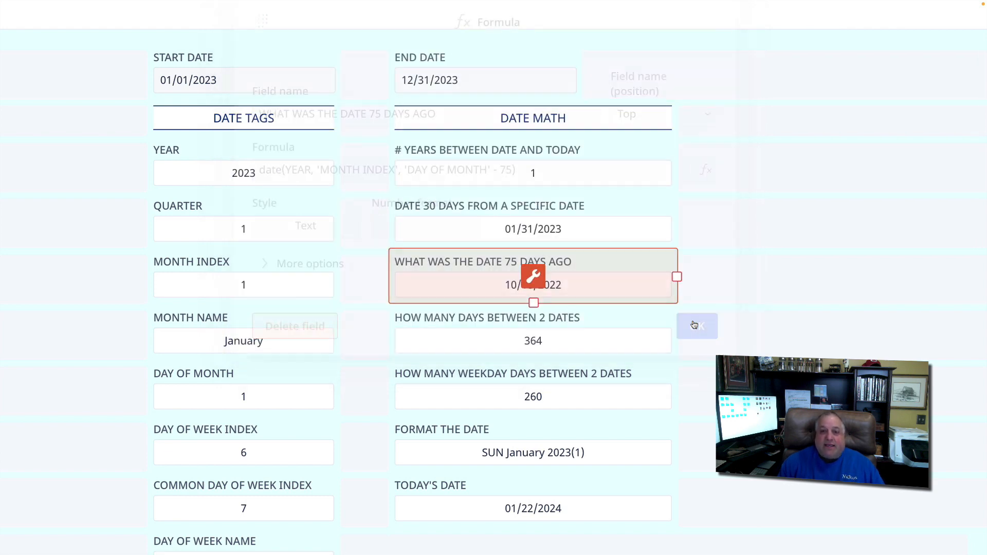
{"action": "left_click", "coordinate": [721, 479]}
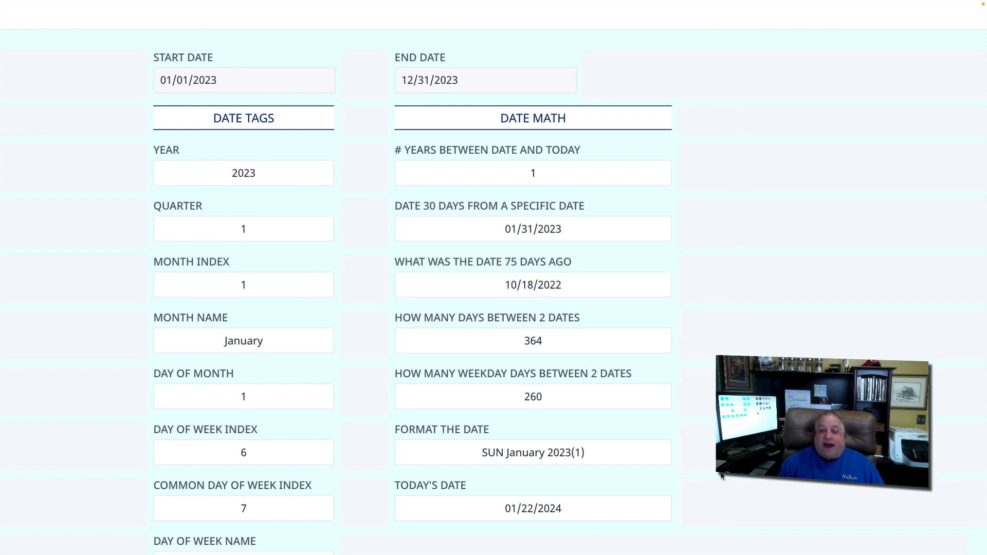
{"action": "left_click", "coordinate": [198, 80]}
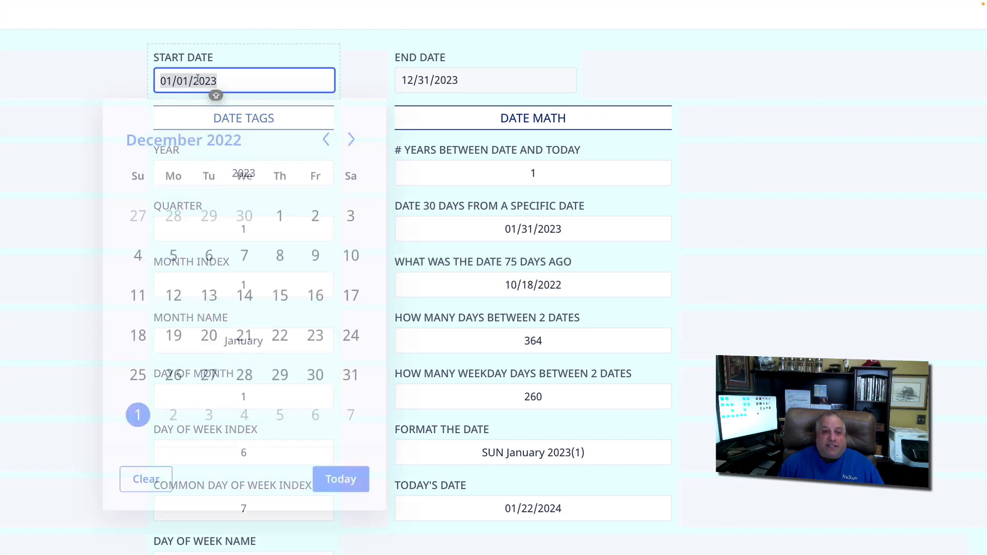
{"action": "left_click", "coordinate": [472, 280]}
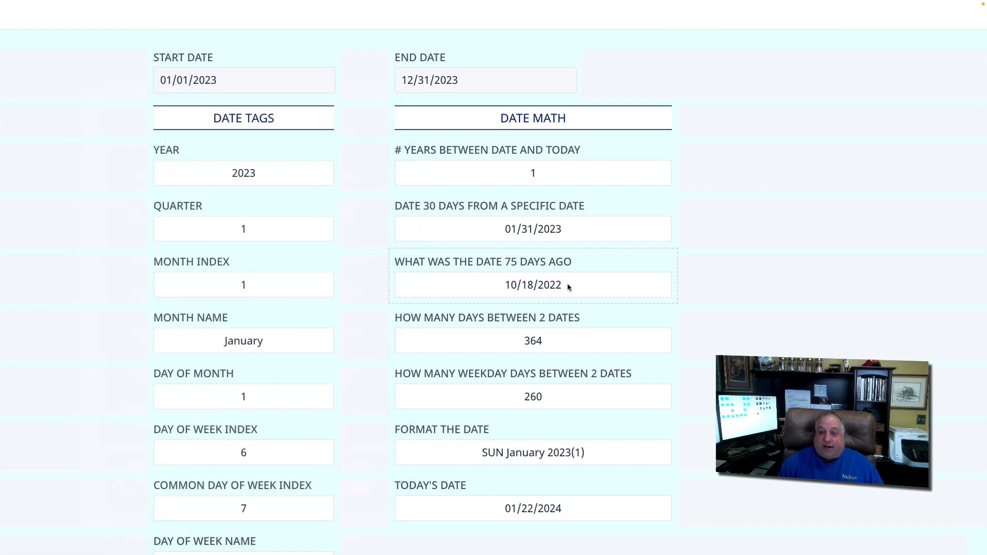
Examine the days formula behind the HOW MANY DAYS BETWEEN 2 DATES field
{"action": "left_click", "coordinate": [535, 317]}
{"action": "left_click", "coordinate": [535, 330]}
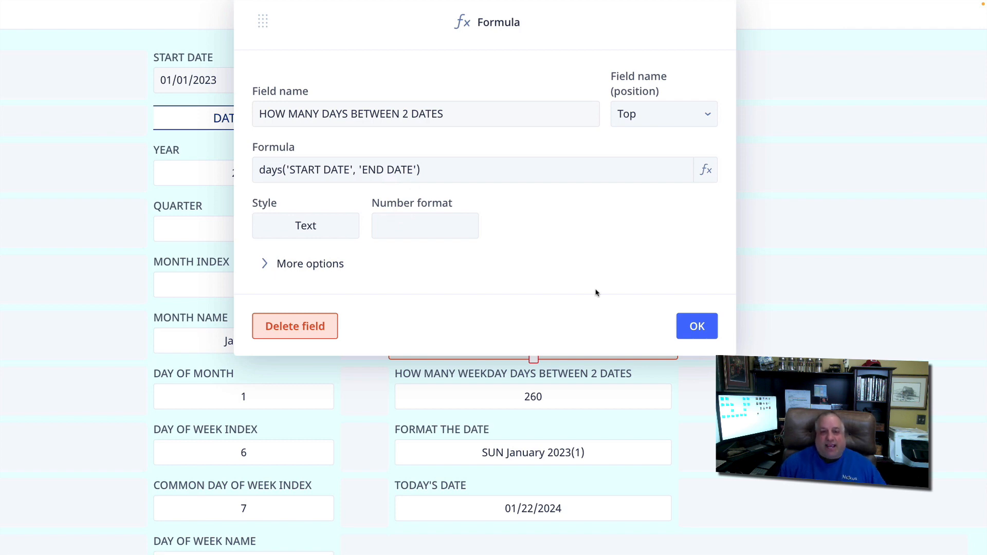
{"action": "left_click", "coordinate": [691, 325]}
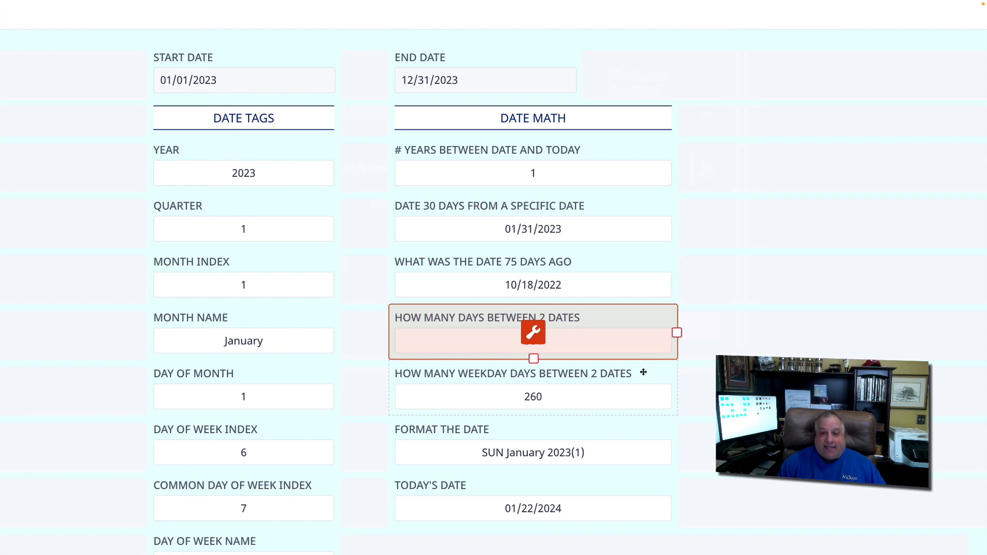
{"action": "left_click", "coordinate": [533, 334]}
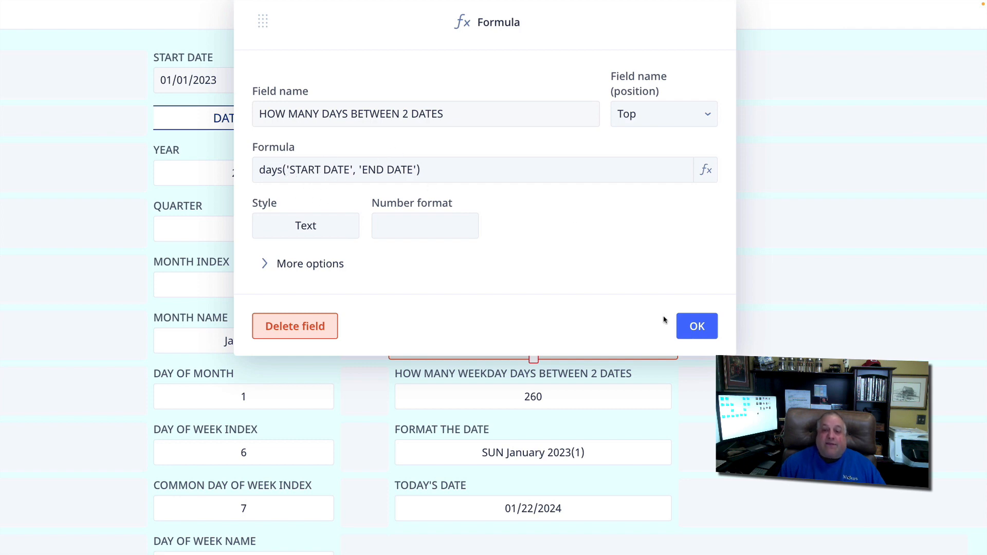
{"action": "left_click", "coordinate": [695, 326]}
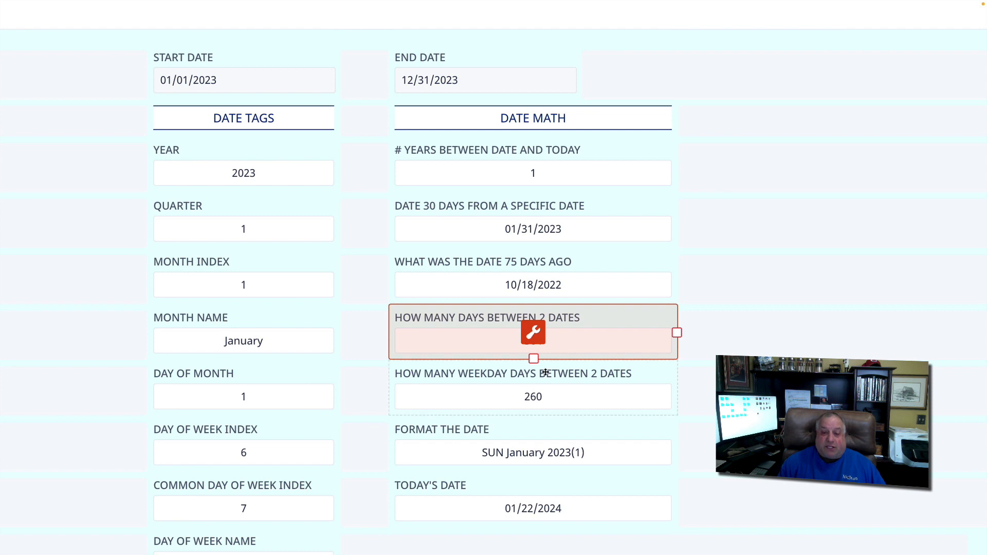
Examine the workdays formula behind the HOW MANY WEEKDAY DAYS BETWEEN 2 DATES field
{"action": "left_click", "coordinate": [538, 390]}
{"action": "left_click", "coordinate": [535, 389]}
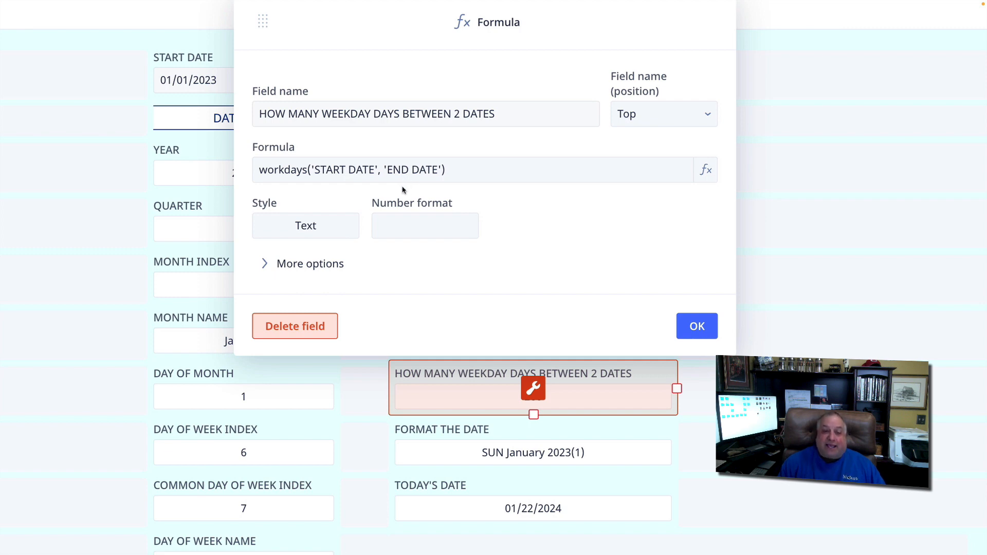
{"action": "left_click", "coordinate": [490, 425]}
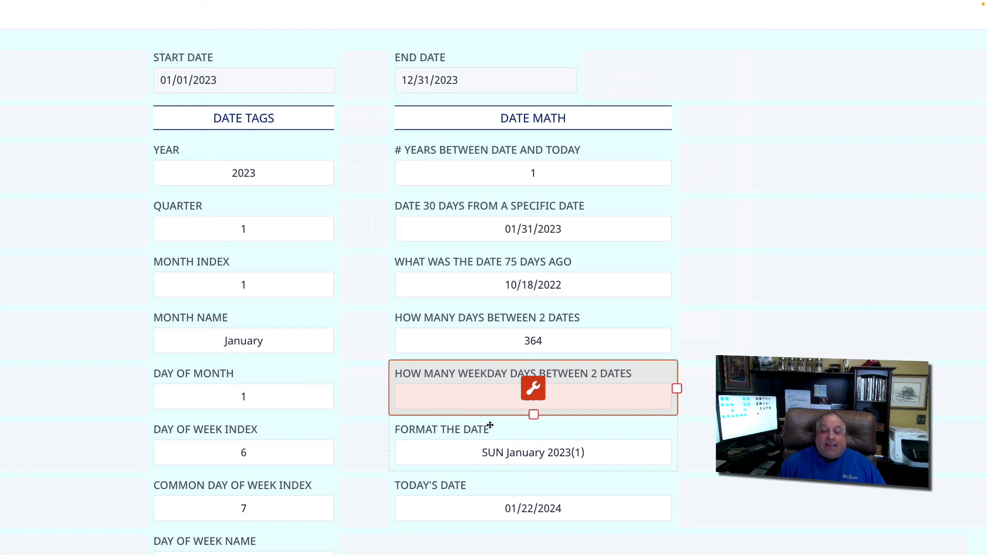
Open the FORMAT THE DATE formula in the full editor and examine its upper and substr part for DAY OF WEEK NAME
{"action": "scroll", "coordinate": [489, 425], "scroll_direction": "down", "scroll_amount": 1}
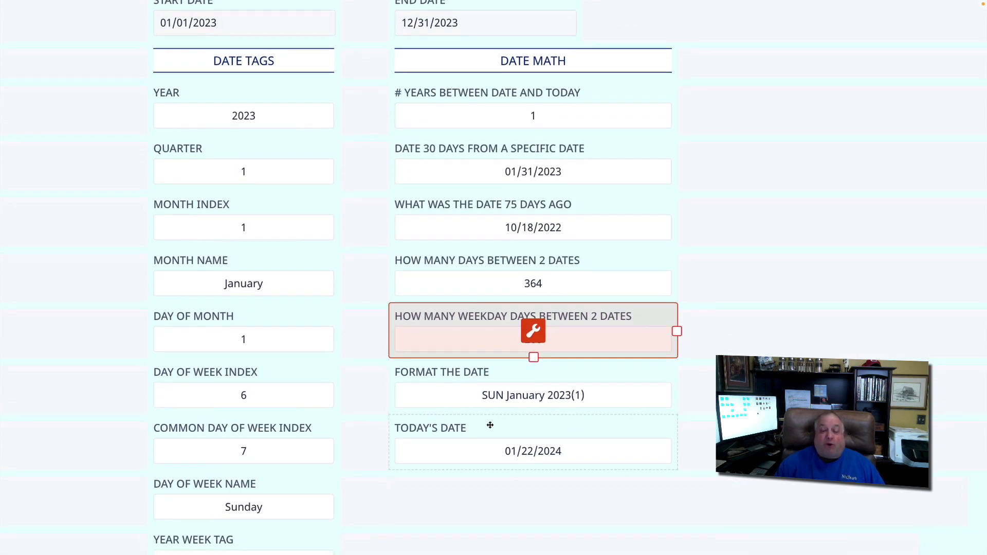
{"action": "left_click", "coordinate": [514, 367]}
{"action": "left_click", "coordinate": [532, 386]}
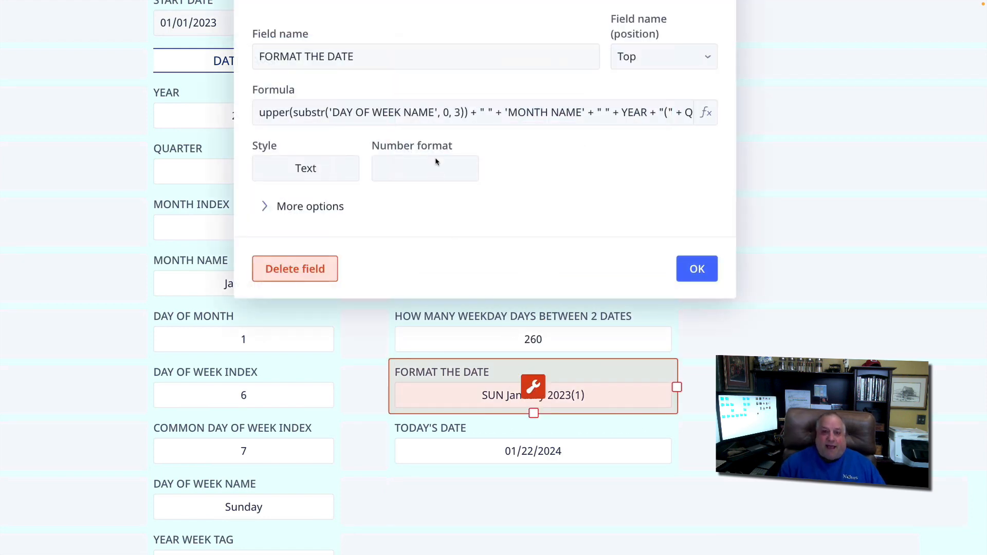
{"action": "left_click", "coordinate": [441, 118]}
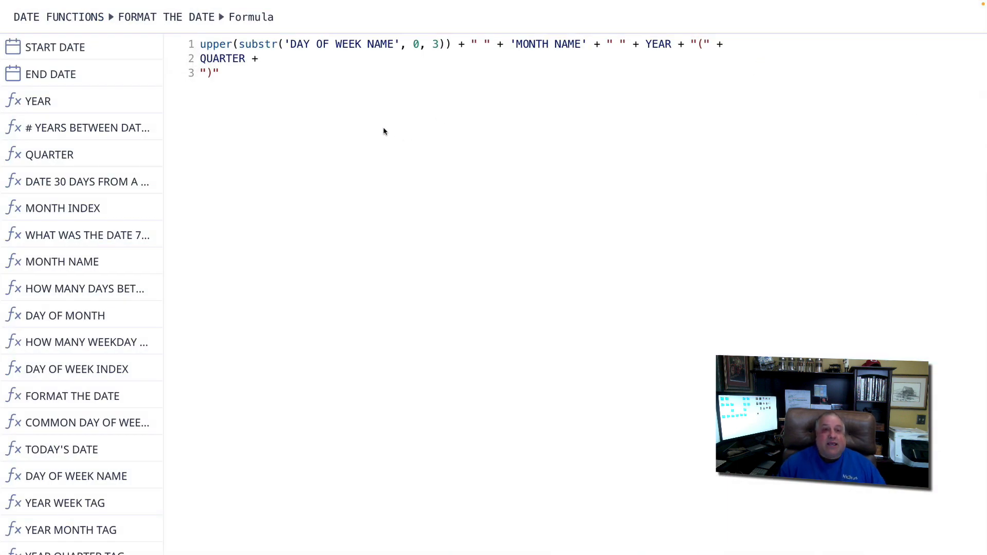
{"action": "left_click_drag", "start_coordinate": [201, 45], "coordinate": [404, 45]}
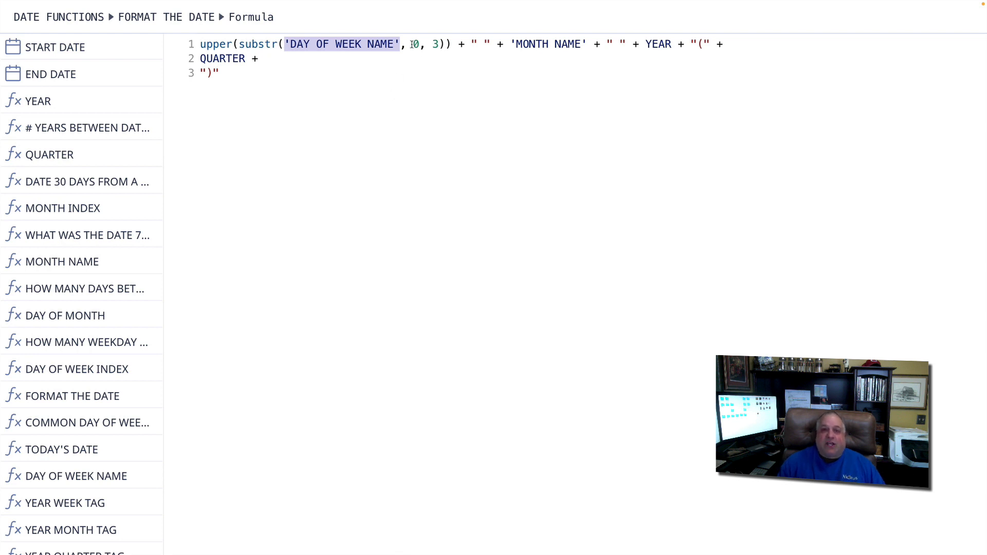
{"action": "left_click_drag", "start_coordinate": [412, 45], "coordinate": [438, 46]}
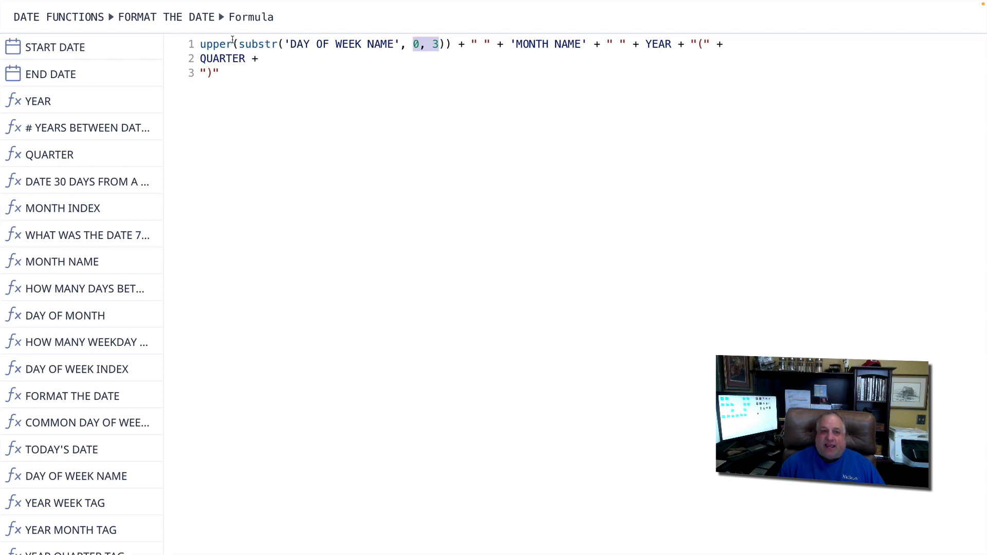
{"action": "left_click_drag", "start_coordinate": [200, 44], "coordinate": [232, 44]}
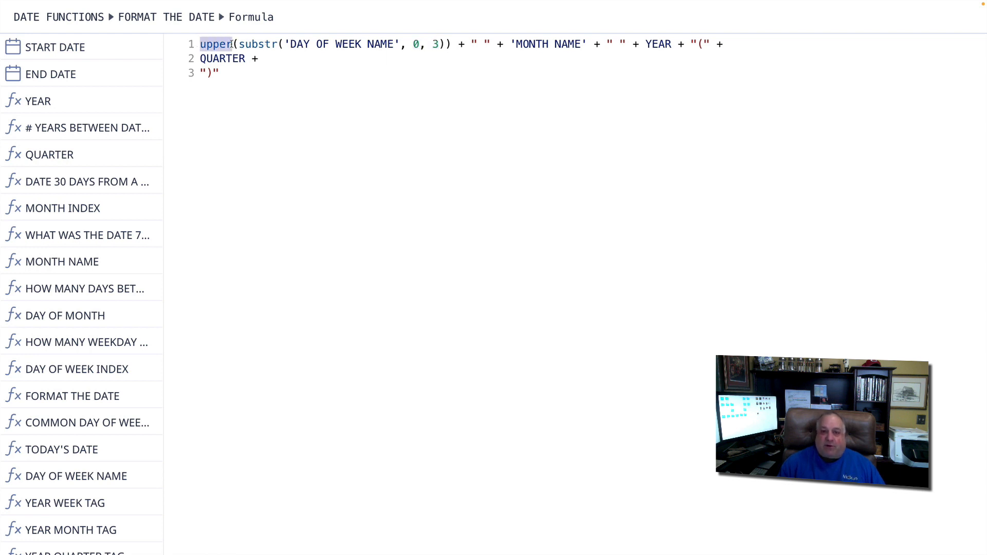
Examine the MONTH NAME, YEAR and QUARTER parts of the FORMAT THE DATE formula, save it, and inspect the formatted date on the page
{"action": "left_click_drag", "start_coordinate": [458, 44], "coordinate": [583, 44]}
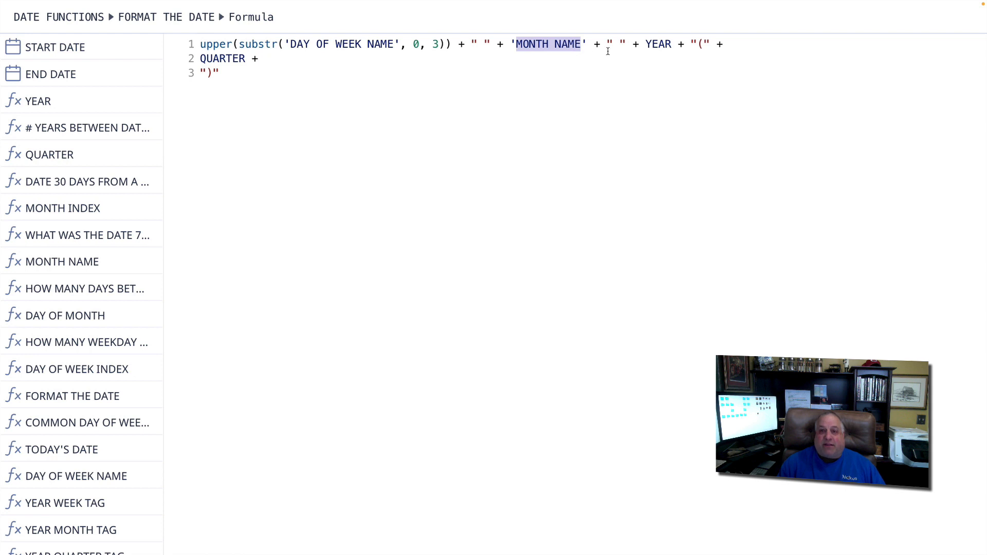
{"action": "left_click_drag", "start_coordinate": [591, 44], "coordinate": [724, 41]}
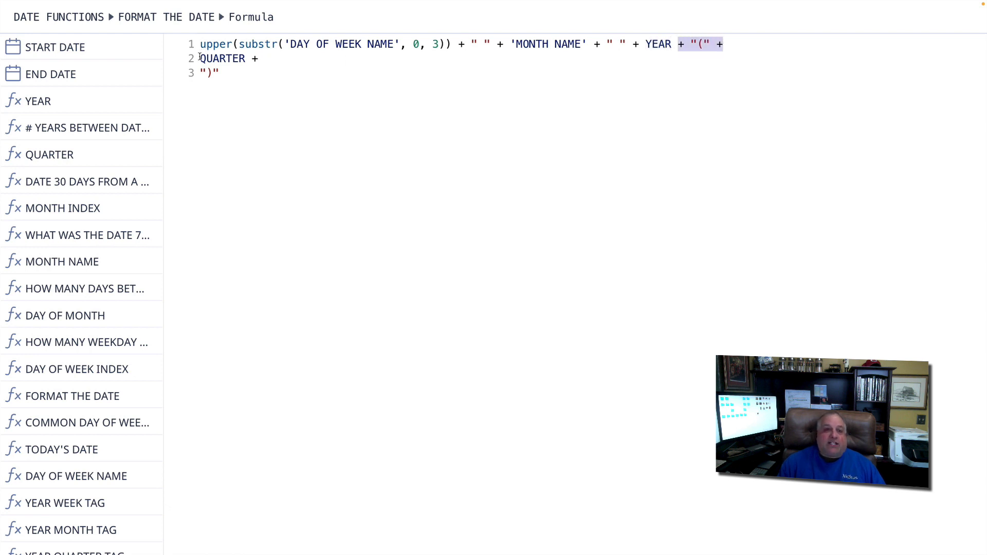
{"action": "left_click_drag", "start_coordinate": [200, 58], "coordinate": [240, 73]}
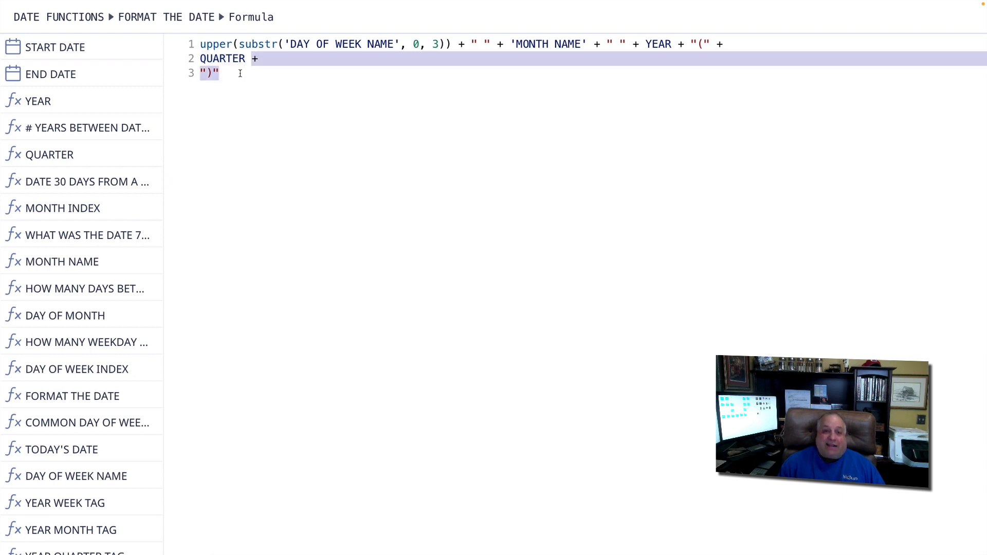
{"action": "left_click", "coordinate": [253, 96]}
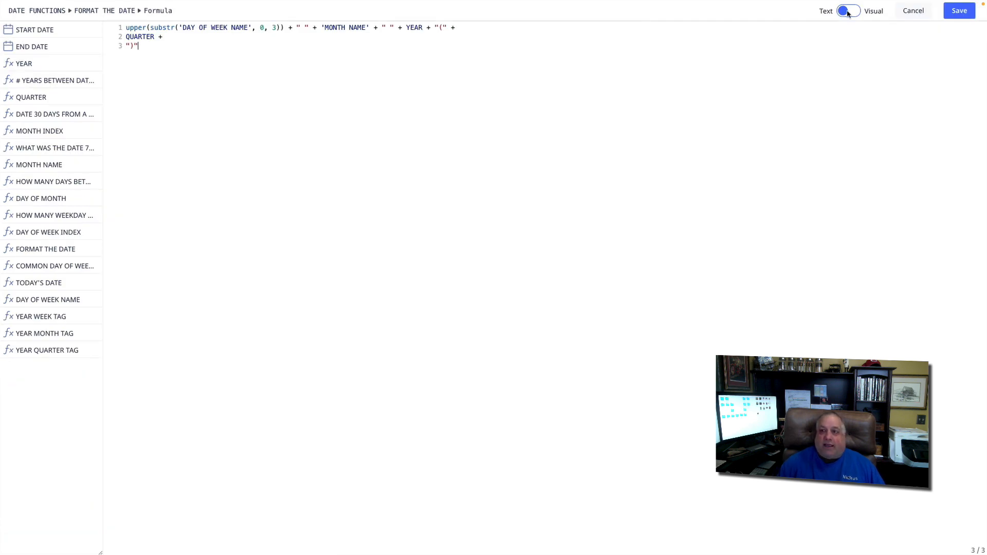
{"action": "left_click", "coordinate": [958, 9]}
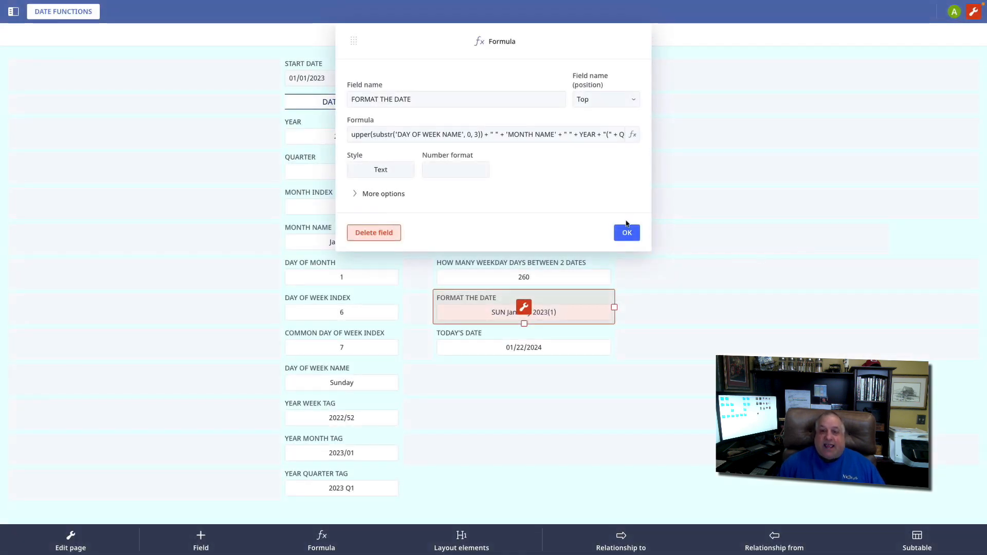
{"action": "left_click", "coordinate": [626, 232]}
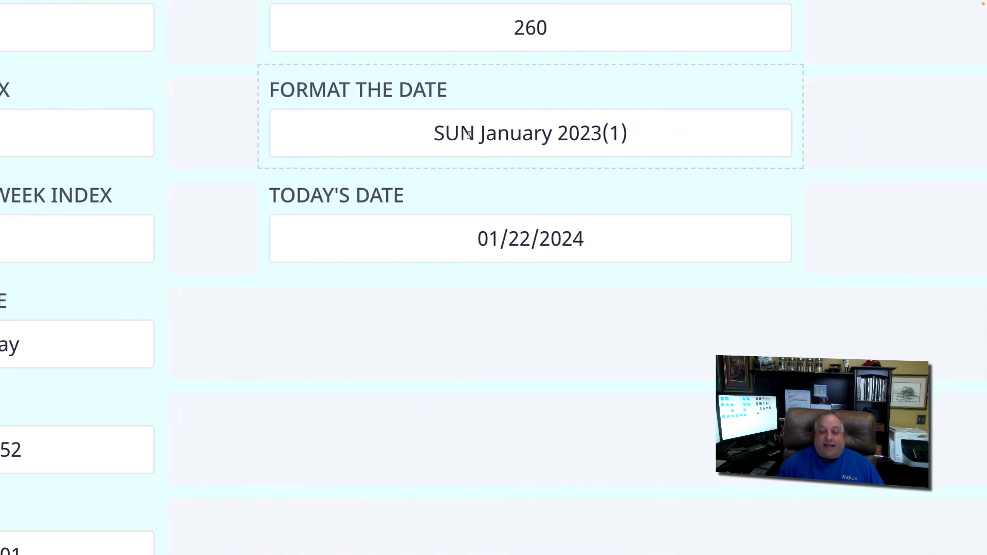
{"action": "left_click_drag", "start_coordinate": [434, 135], "coordinate": [644, 141]}
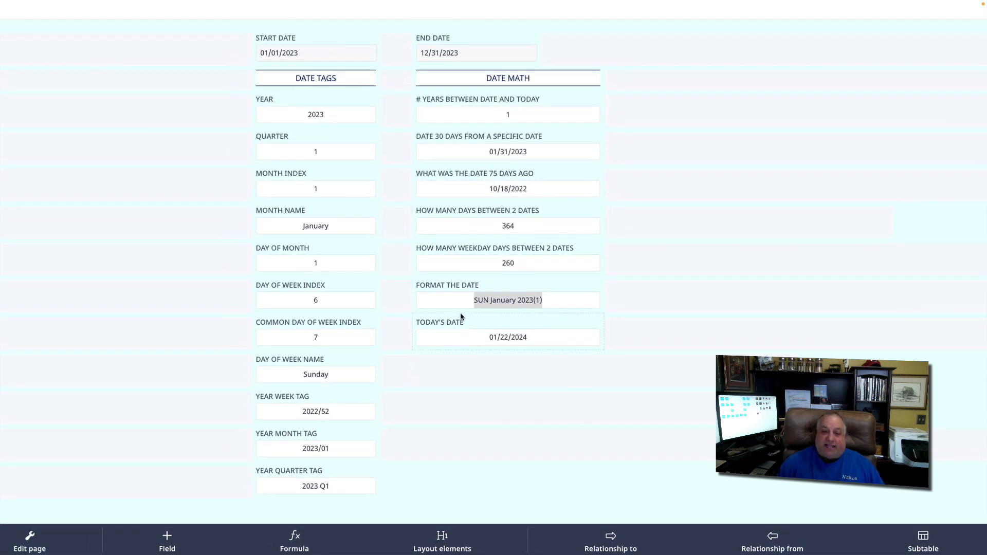
Examine the today() formula behind the TODAY'S DATE field
{"action": "left_click", "coordinate": [464, 320]}
{"action": "left_click", "coordinate": [508, 332]}
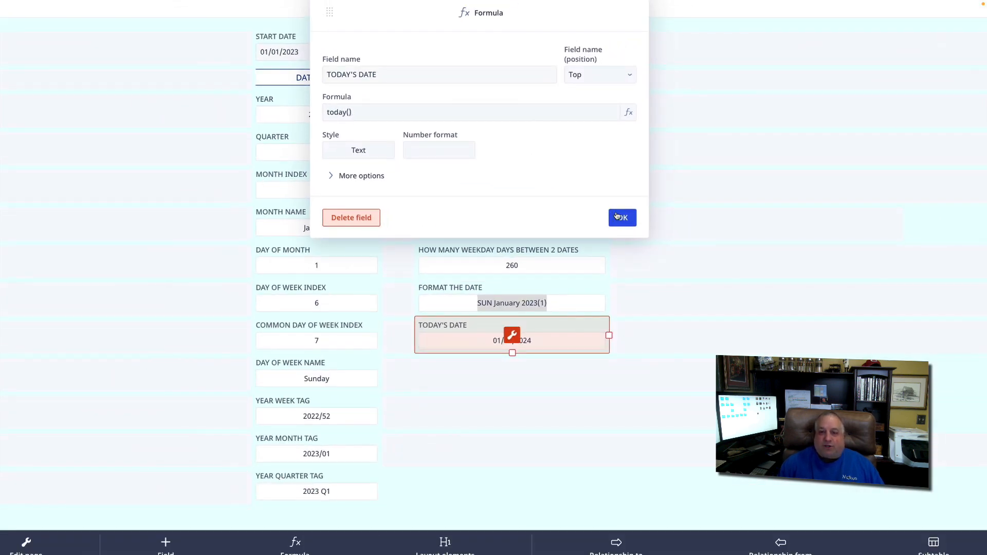
{"action": "left_click", "coordinate": [617, 216]}
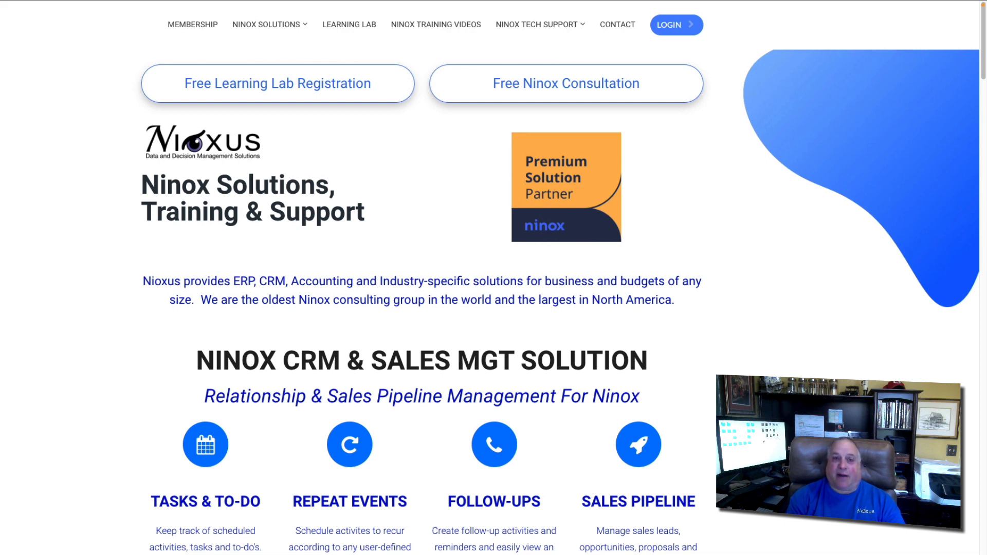
On the Nioxus website, look over the Ninox solutions and tech support offerings and open the free Learning Lab registration page
{"action": "mouse_move", "coordinate": [246, 28]}
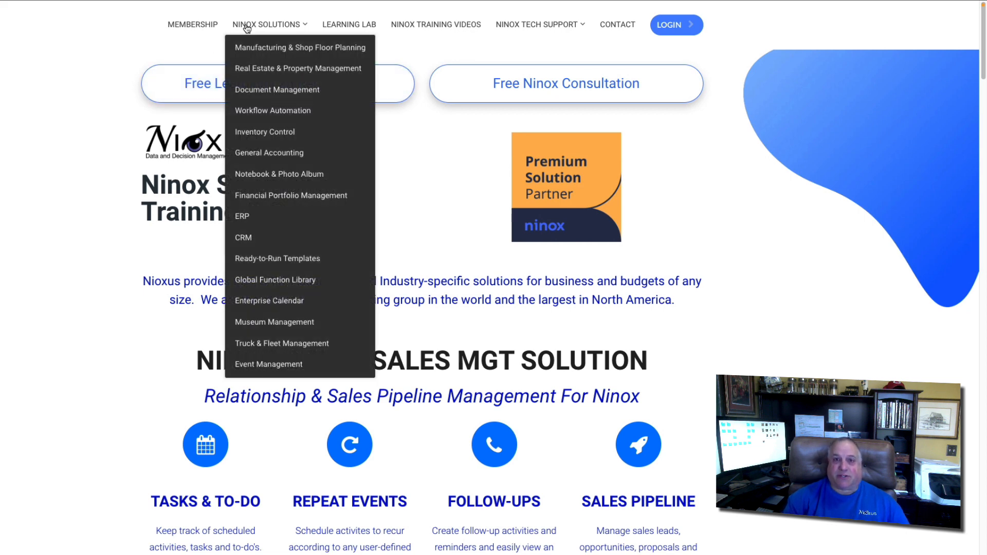
{"action": "mouse_move", "coordinate": [530, 25]}
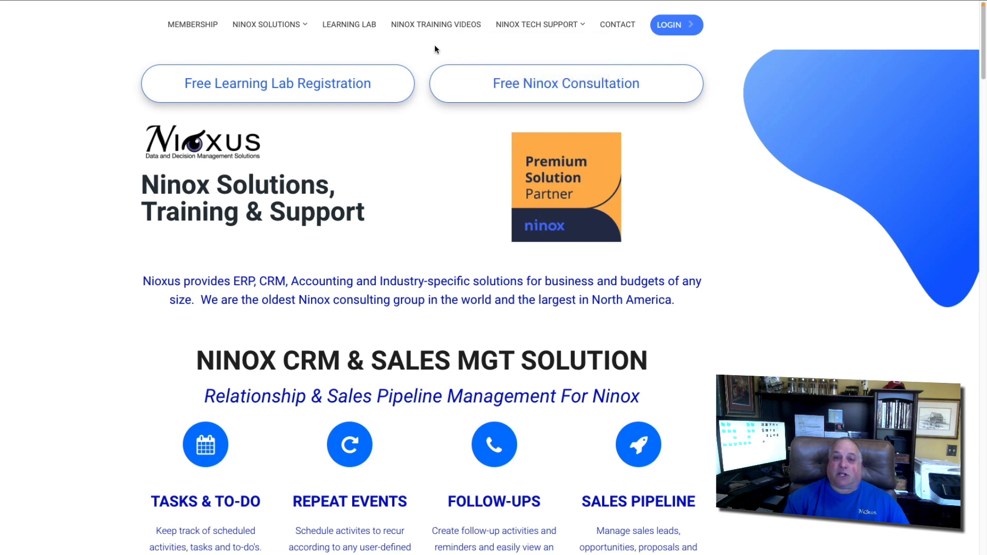
{"action": "left_click", "coordinate": [310, 91]}
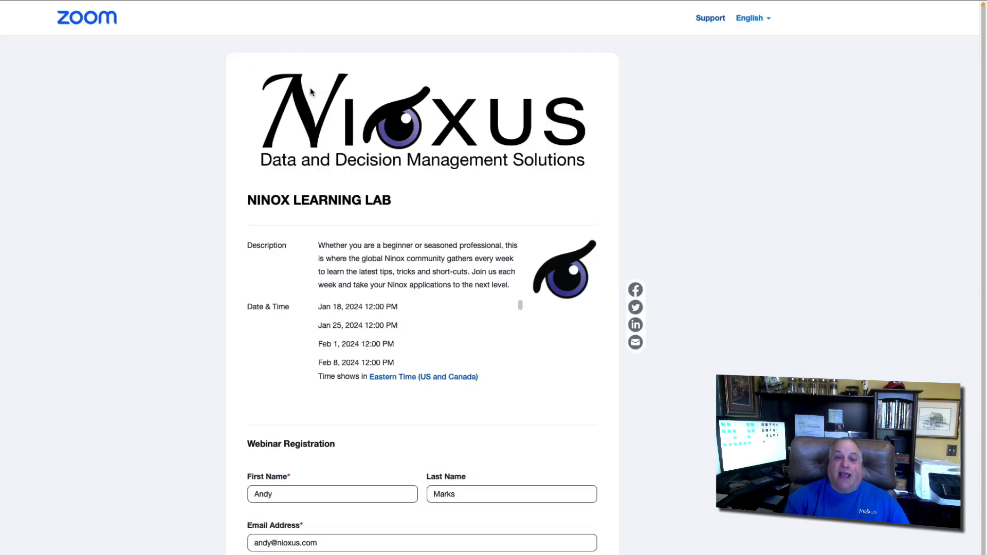